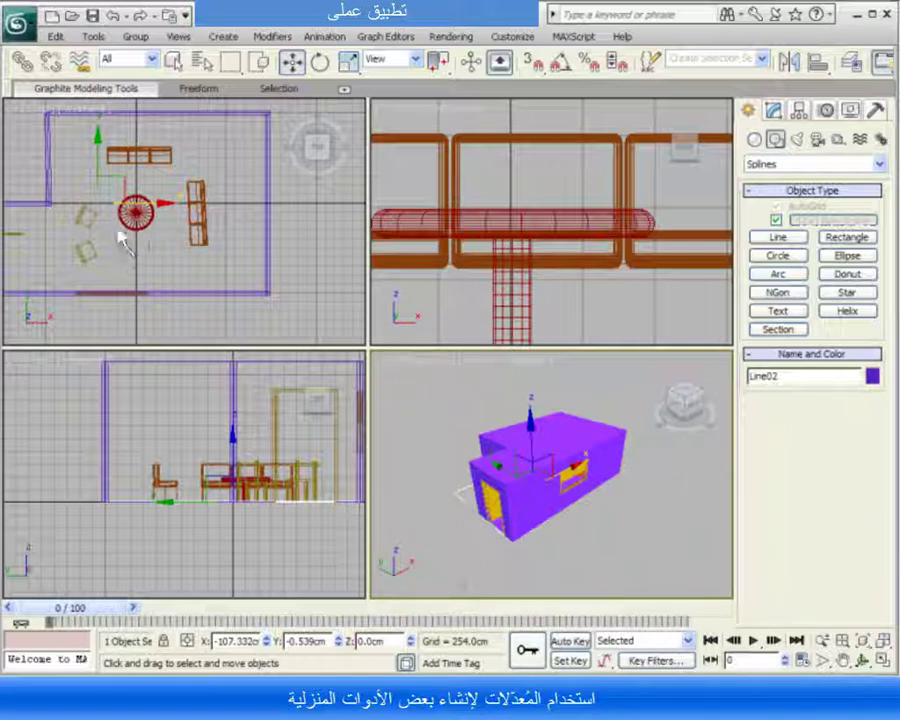
# - Deselect the purple building and zoom the Perspective view in on the red round table and sofas
pyautogui.click(538, 558)
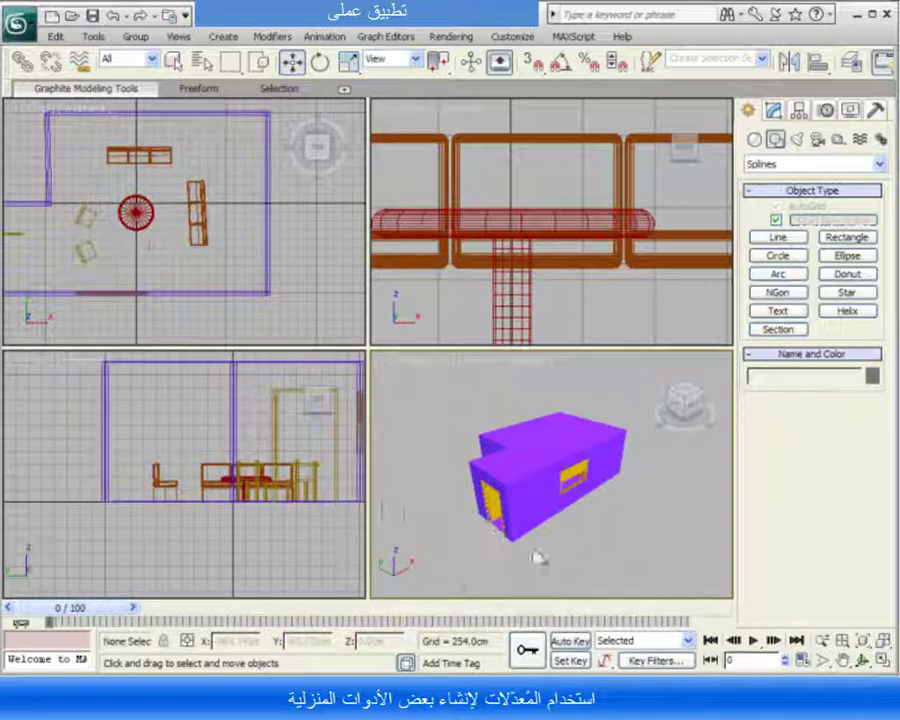
pyautogui.keyDown('alt'); pyautogui.moveTo(556, 564); pyautogui.dragTo(597, 571, button='middle'); pyautogui.keyUp('alt')
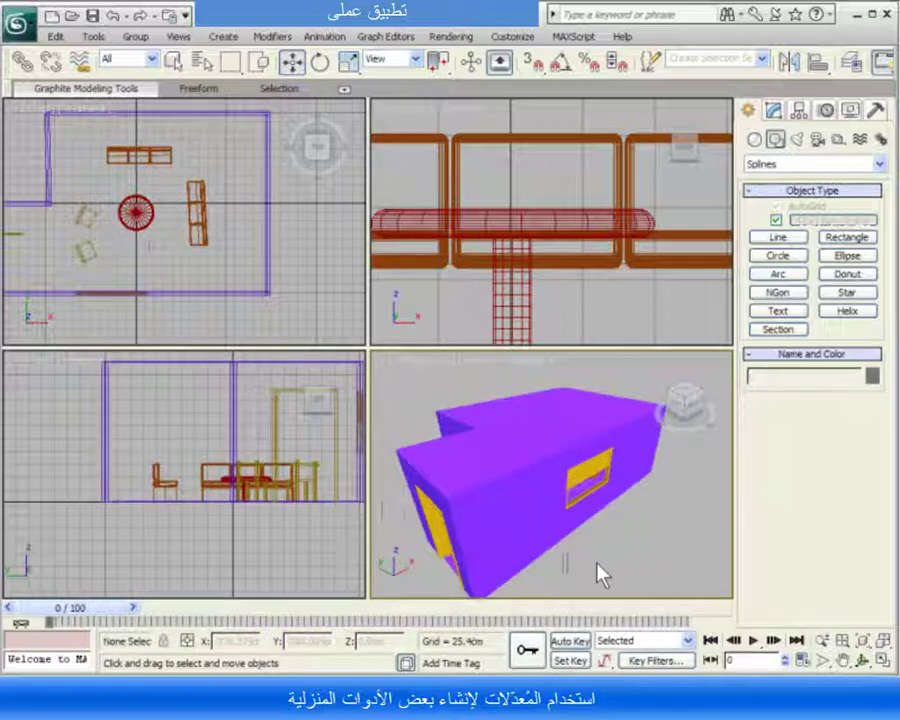
pyautogui.scroll(5, 597, 566)
pyautogui.scroll(-5, 597, 563)
pyautogui.scroll(2, 597, 565)
pyautogui.scroll(2, 597, 565)
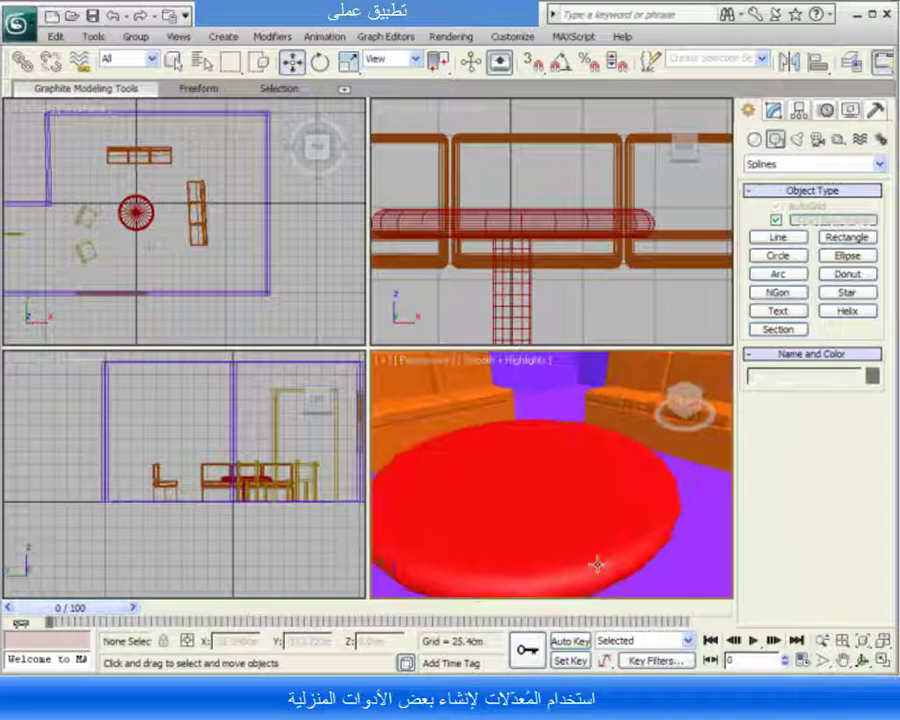
pyautogui.scroll(-3, 597, 566)
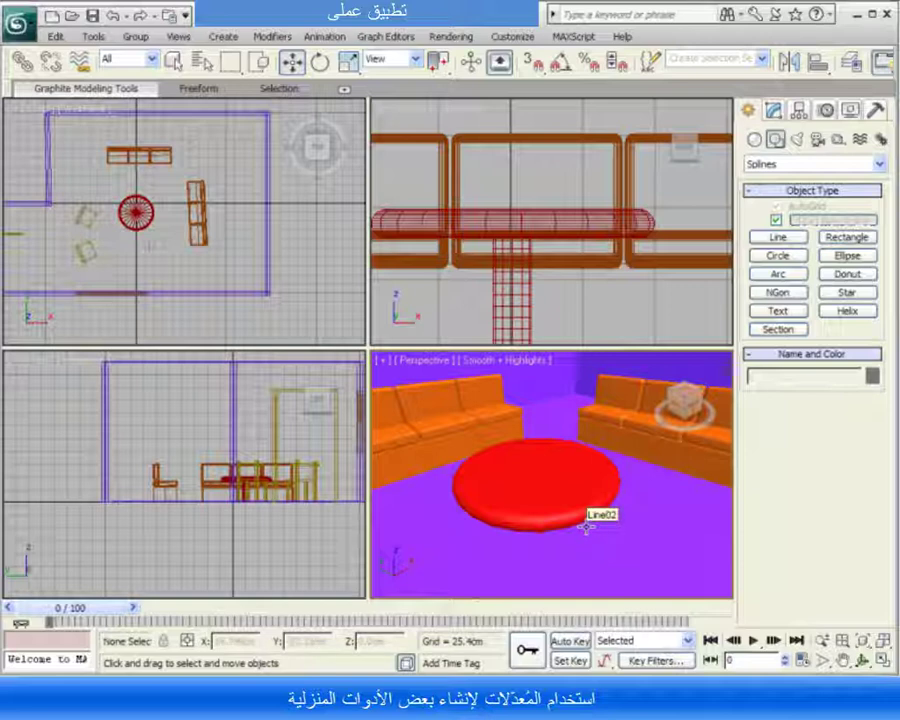
pyautogui.scroll(3, 586, 527)
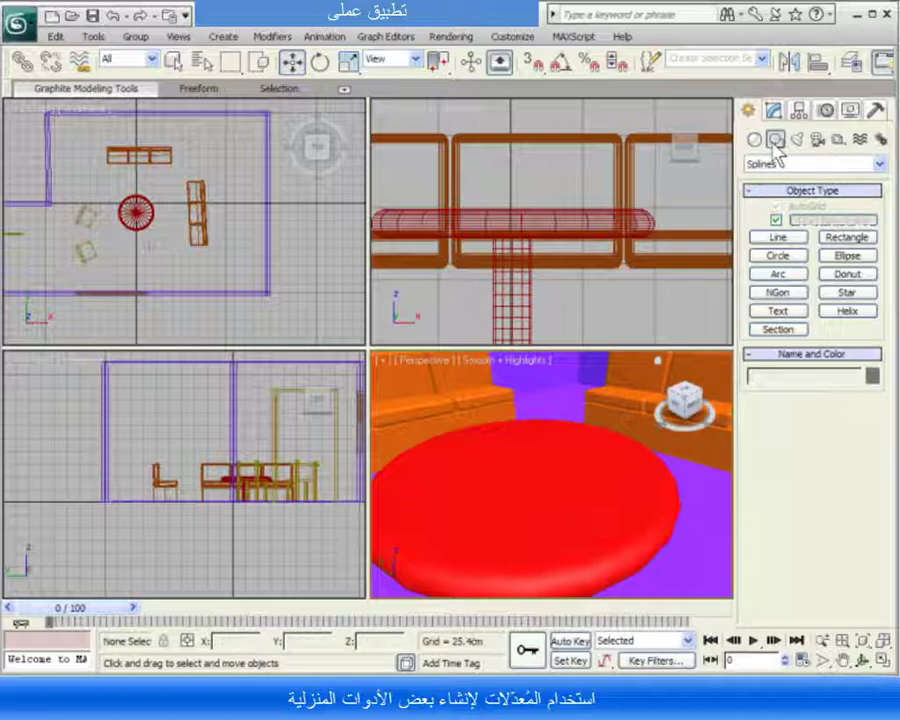
# - Draw a 32.425 × 27.674 cm rectangle on the red tabletop with a 5 cm corner radius
pyautogui.click(840, 242)
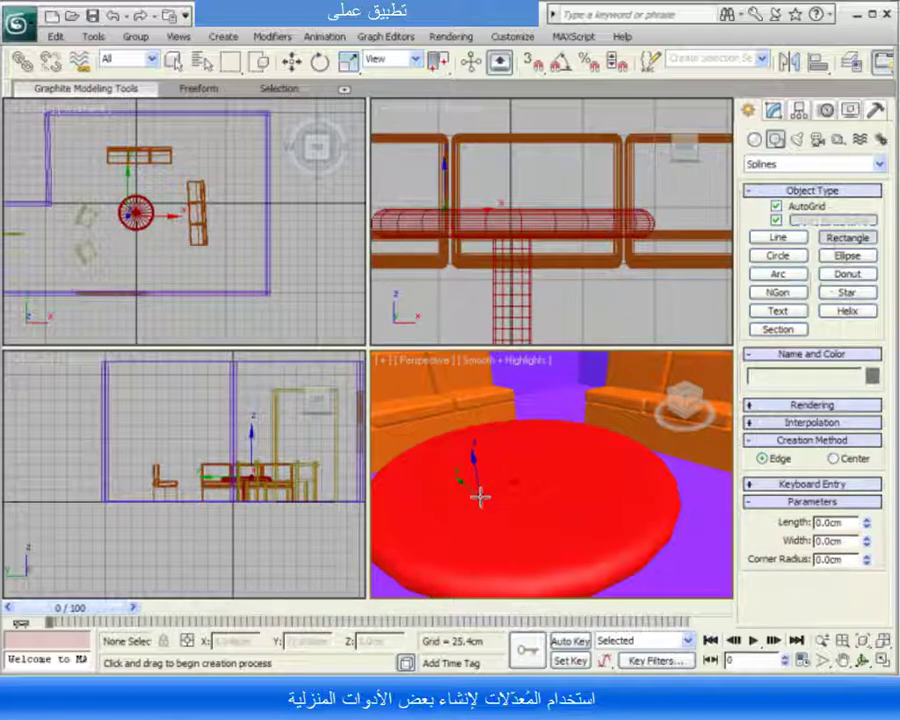
pyautogui.moveTo(479, 480)
pyautogui.mouseDown()
pyautogui.moveTo(558, 445)
pyautogui.moveTo(626, 482)
pyautogui.mouseUp()
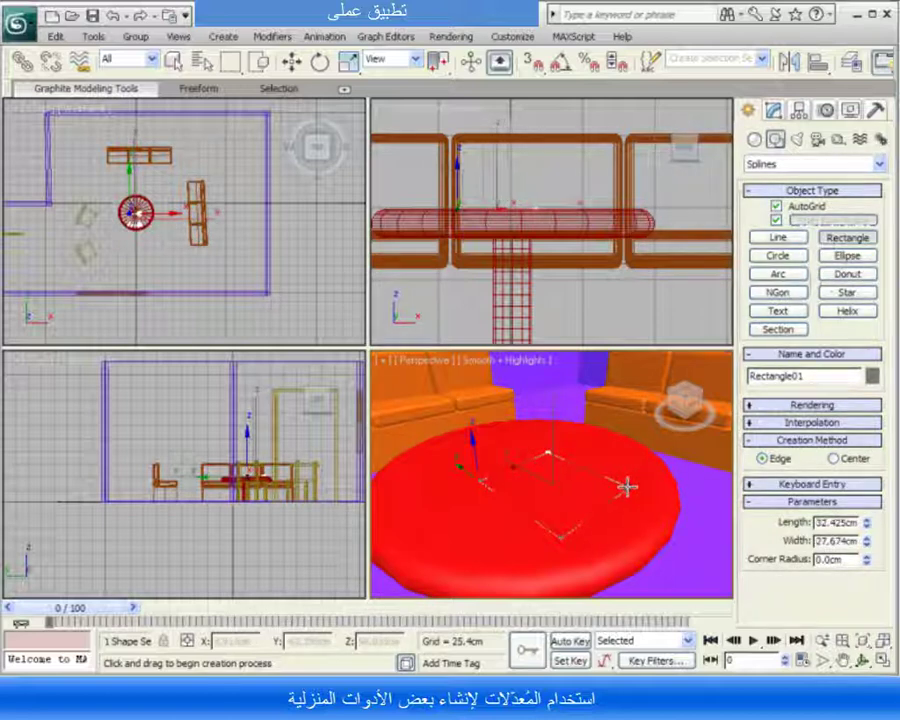
pyautogui.doubleClick(846, 561)
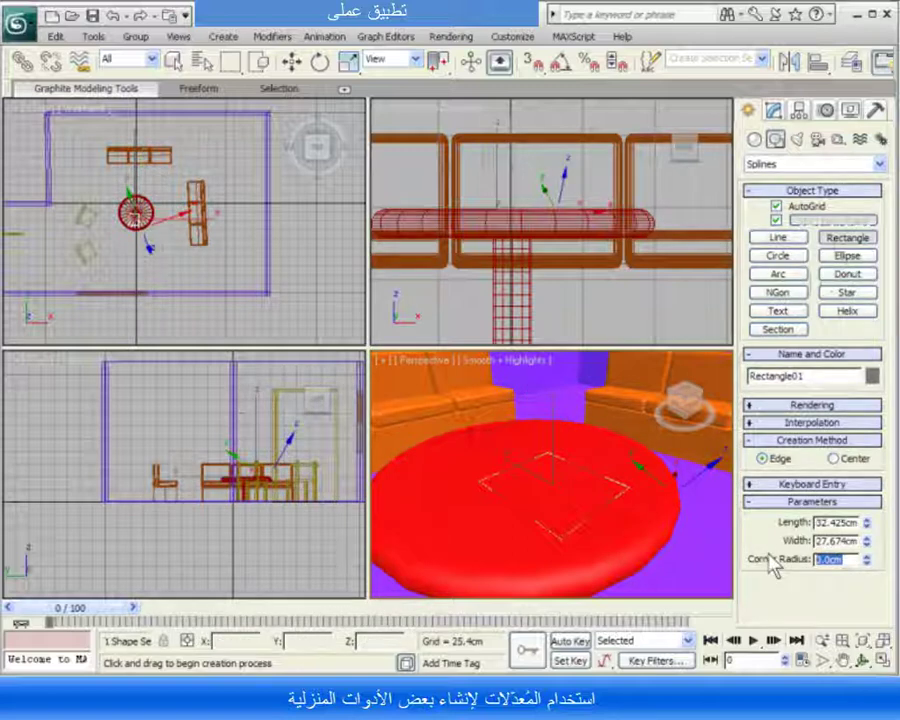
pyautogui.write('3')
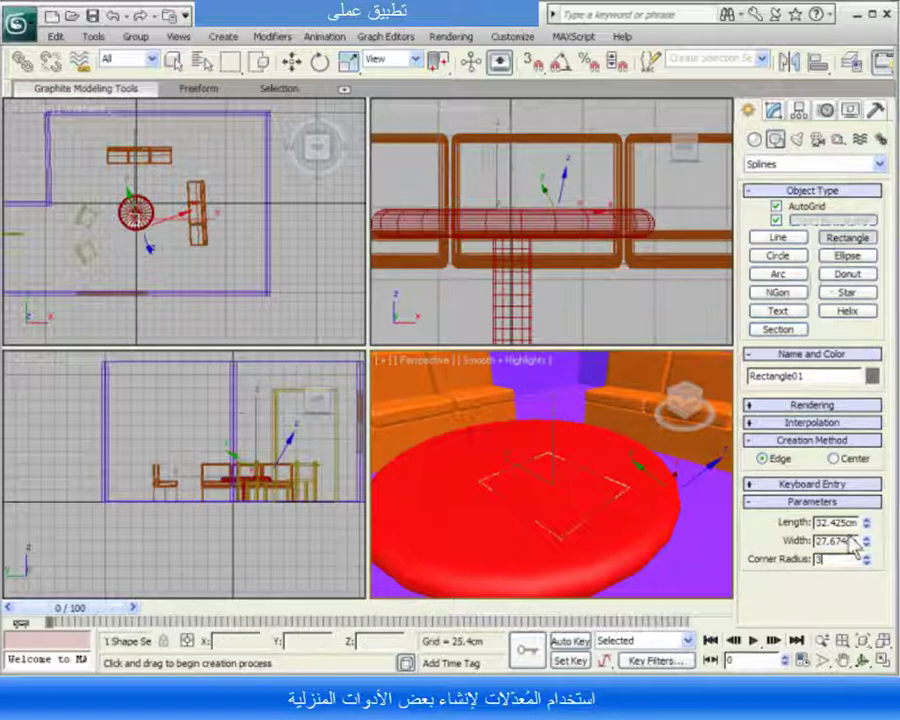
pyautogui.press('Return')
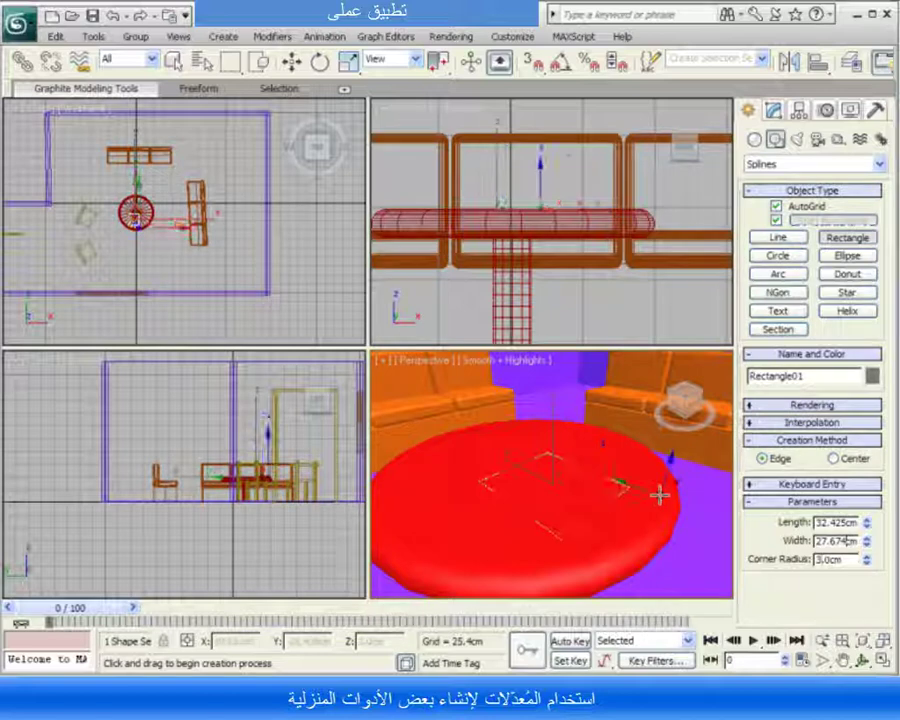
pyautogui.doubleClick(830, 559)
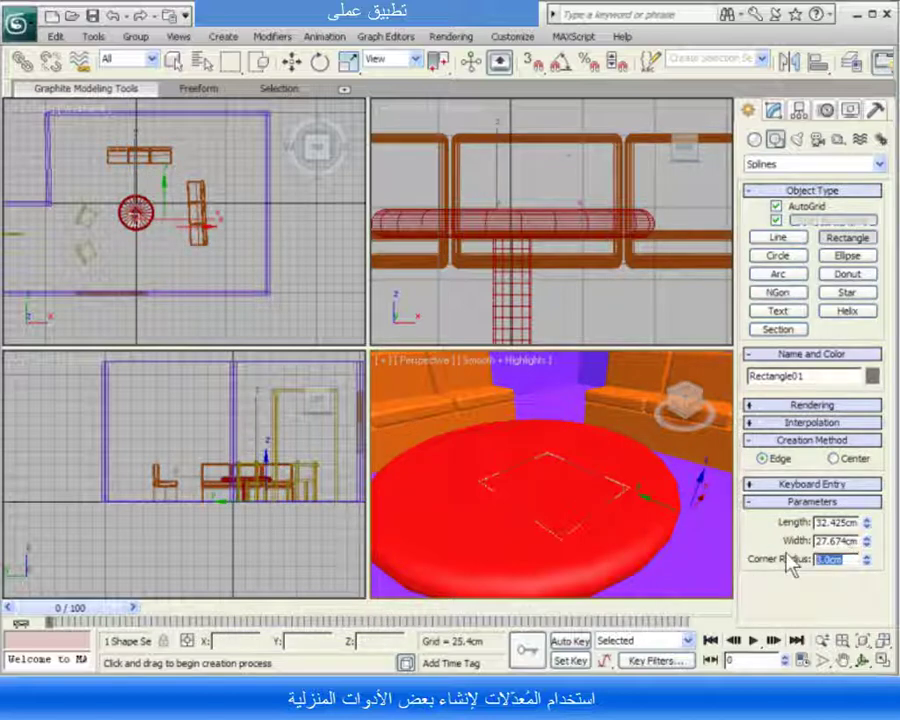
pyautogui.write('5')
pyautogui.press('Return')
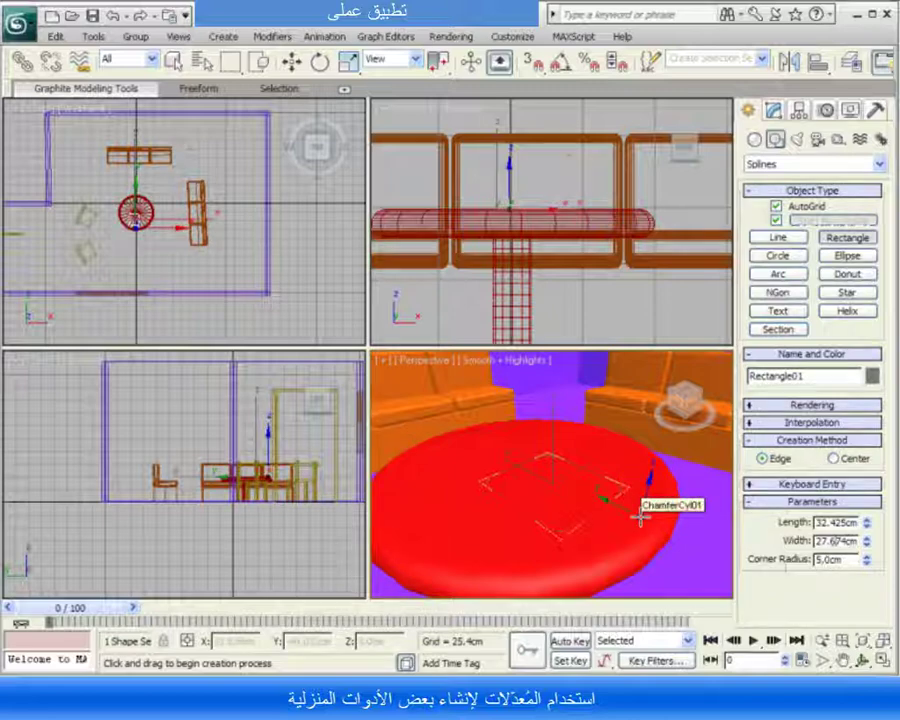
pyautogui.scroll(-1, 640, 515)
pyautogui.scroll(3, 640, 515)
pyautogui.scroll(-2, 640, 515)
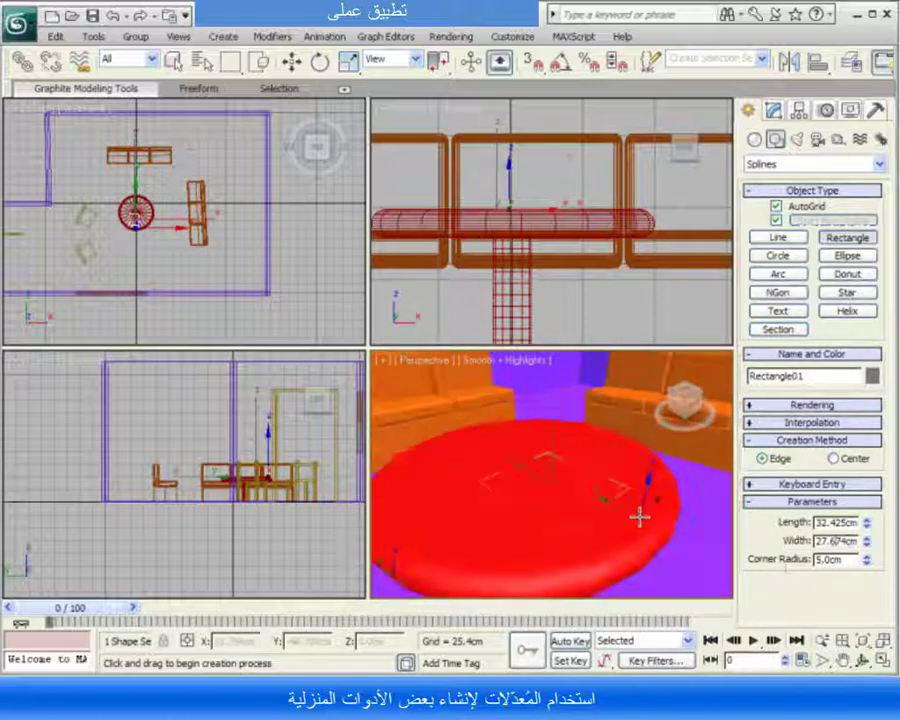
pyautogui.scroll(-1, 640, 515)
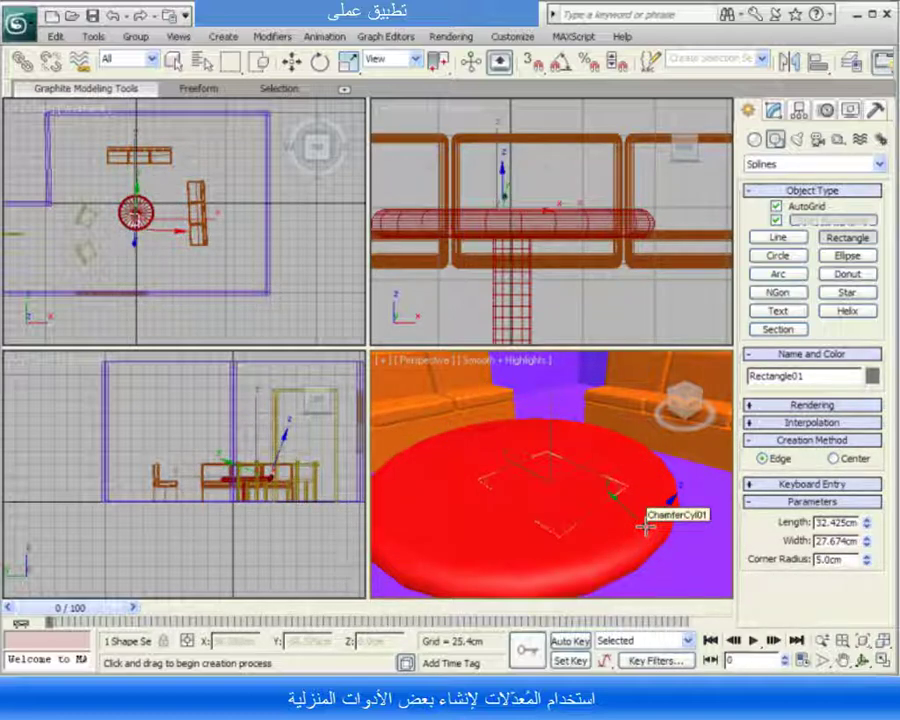
# - Switch the spline creation tool from Rectangle to Line
pyautogui.click(779, 237)
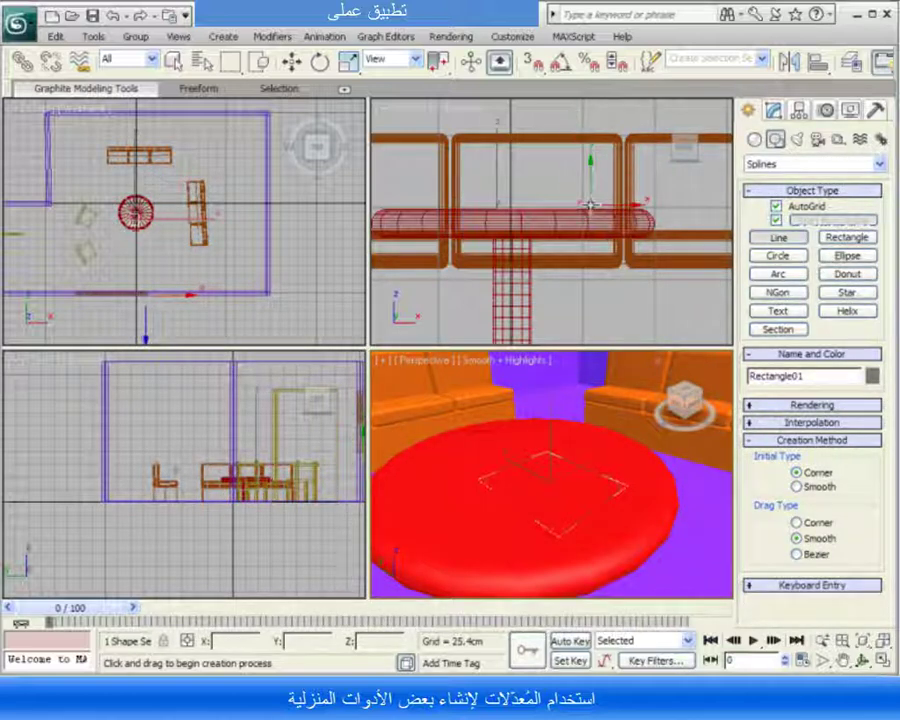
# - Draw the small curved profile line Line04 in the Front view above the table
pyautogui.click(590, 205)
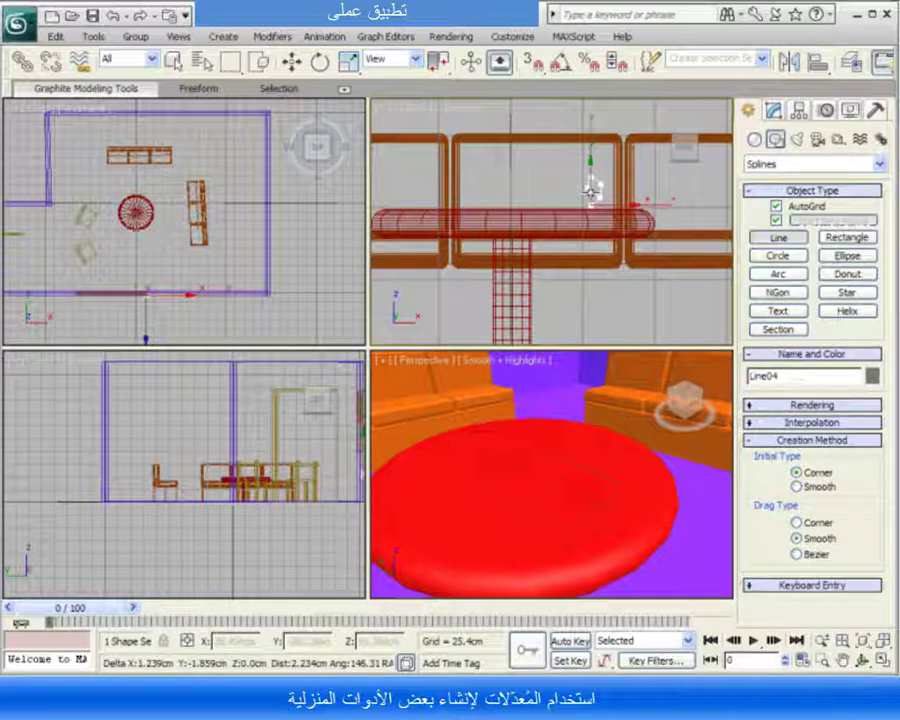
pyautogui.rightClick(591, 190)
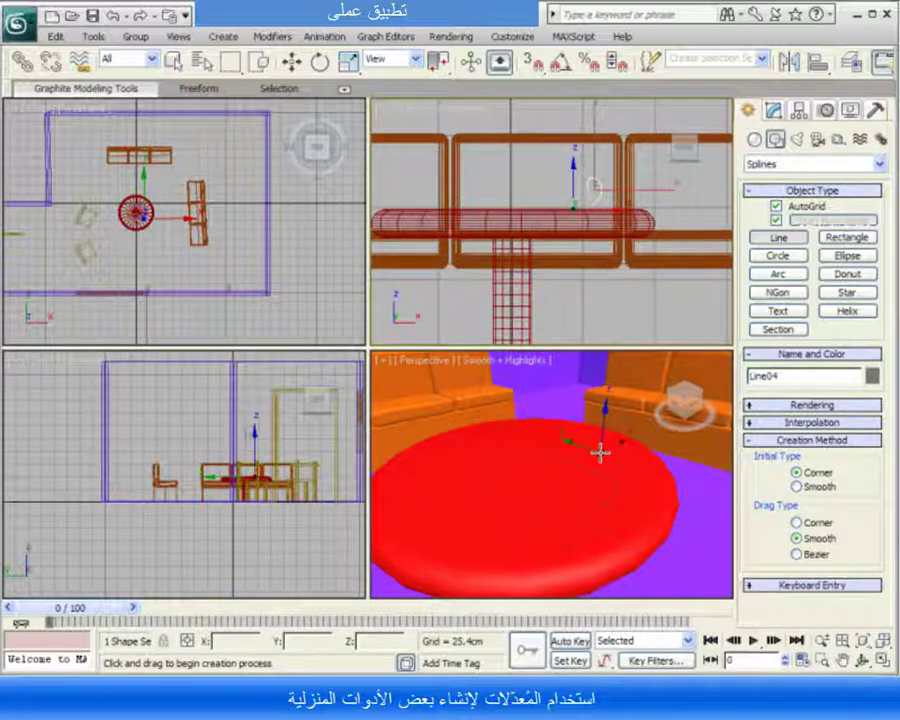
pyautogui.click(292, 61)
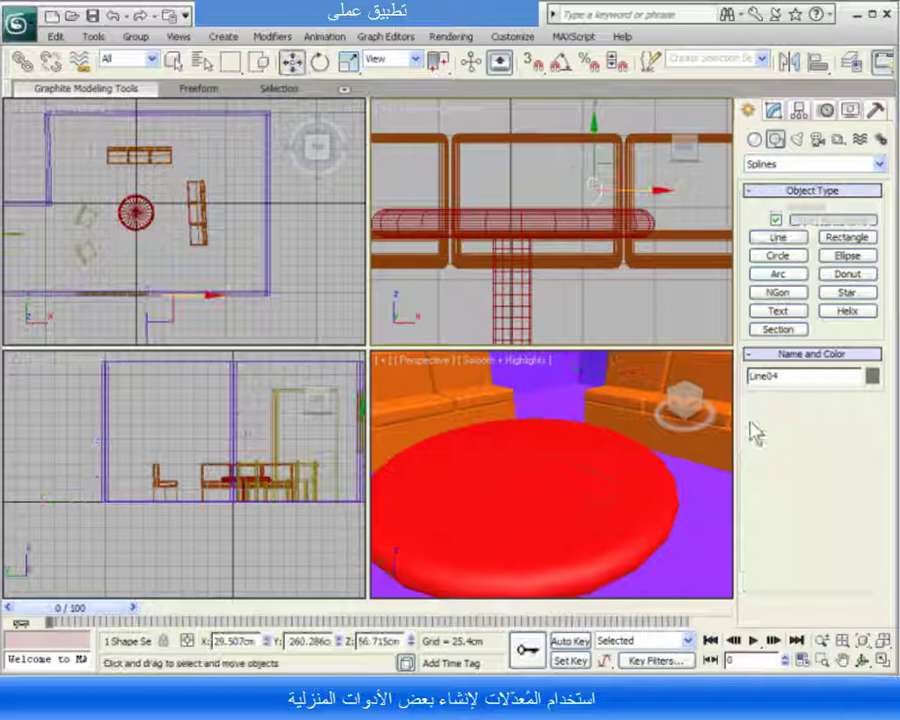
# - Add a Bevel Profile modifier to Rectangle01 using Line04 as its profile
pyautogui.click(600, 497)
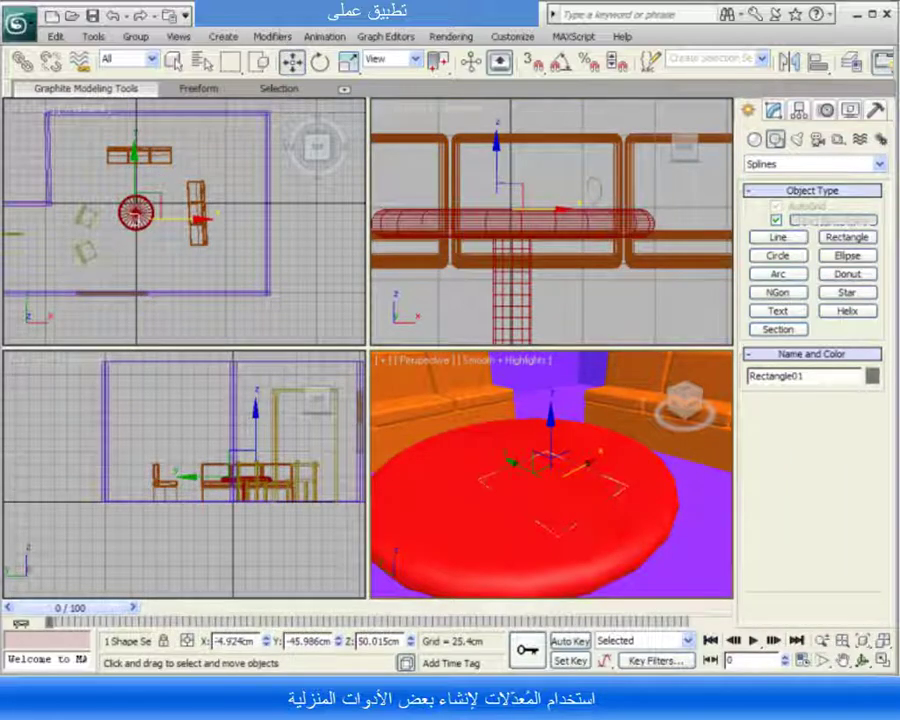
pyautogui.click(772, 110)
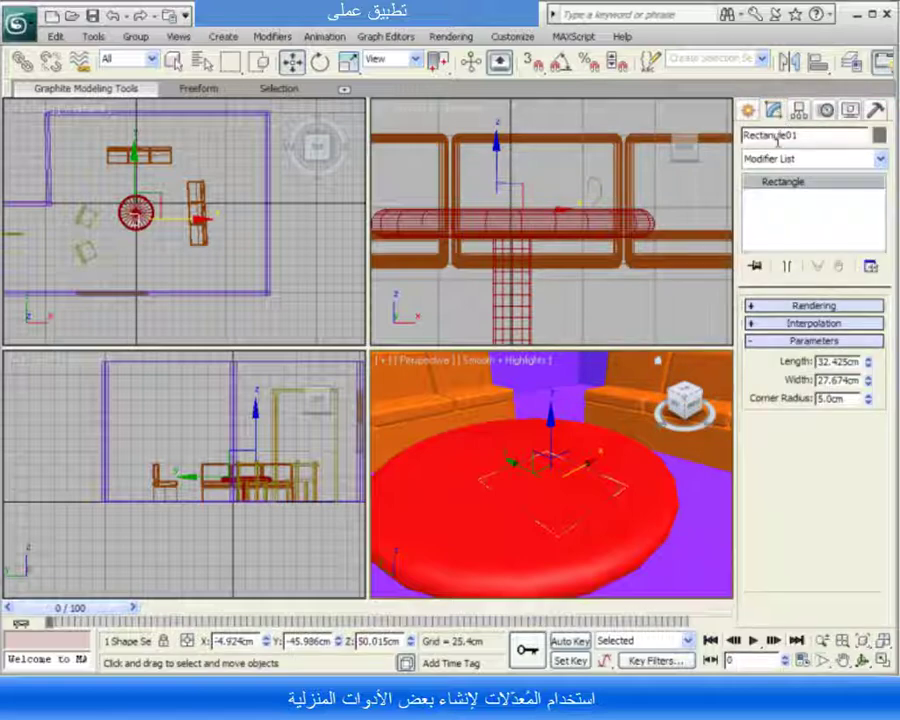
pyautogui.click(880, 159)
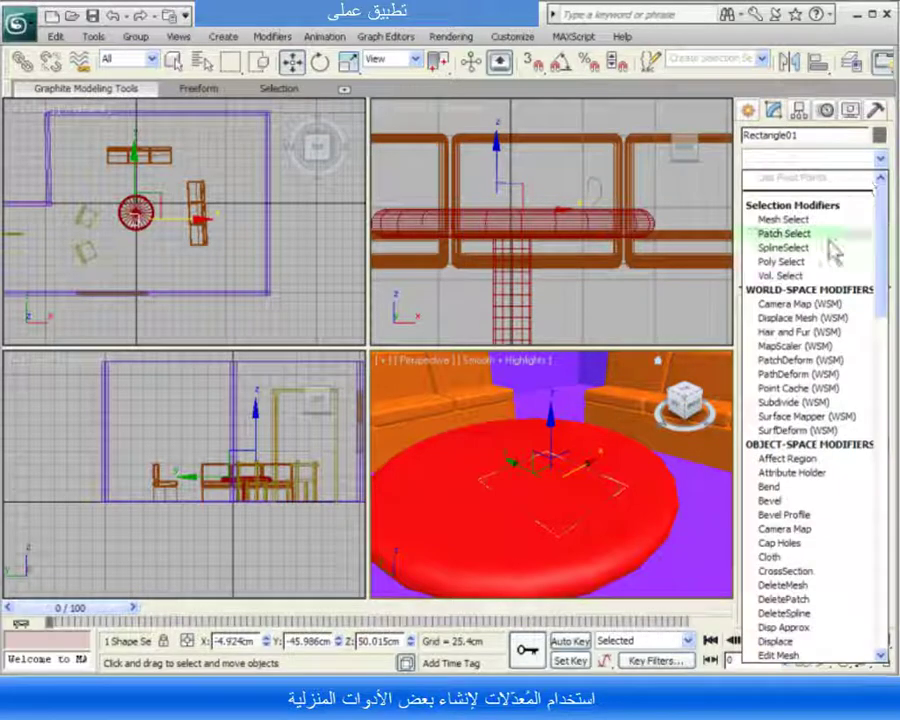
pyautogui.click(826, 518)
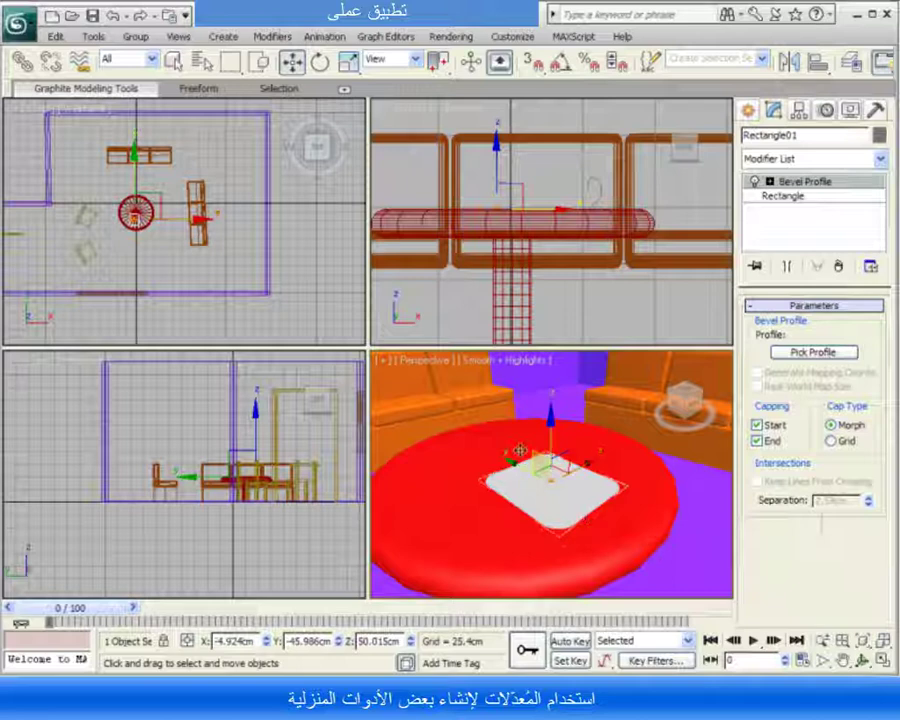
pyautogui.click(805, 355)
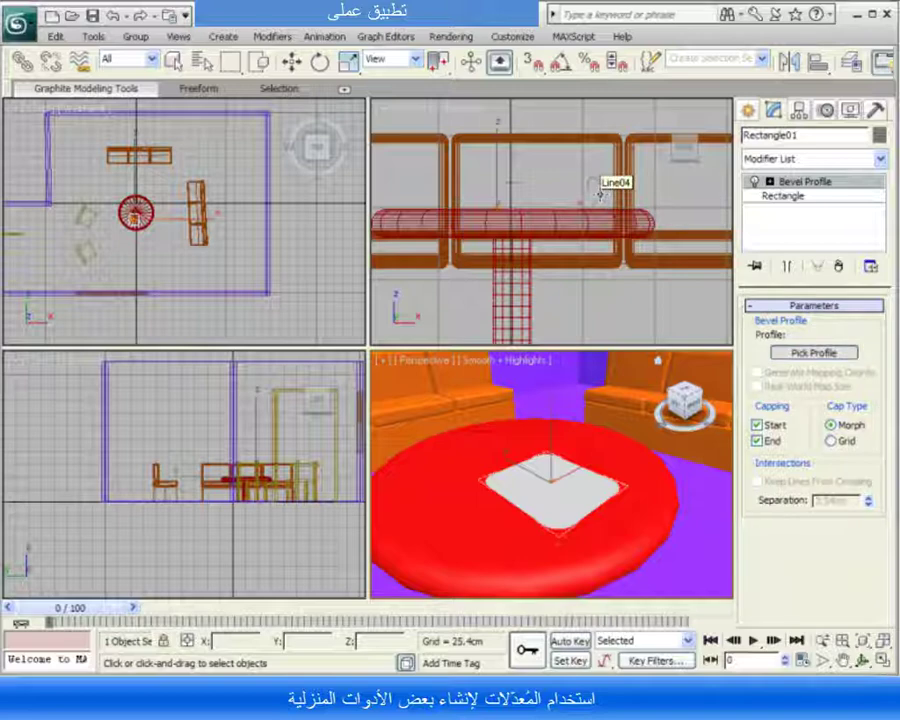
pyautogui.click(600, 193)
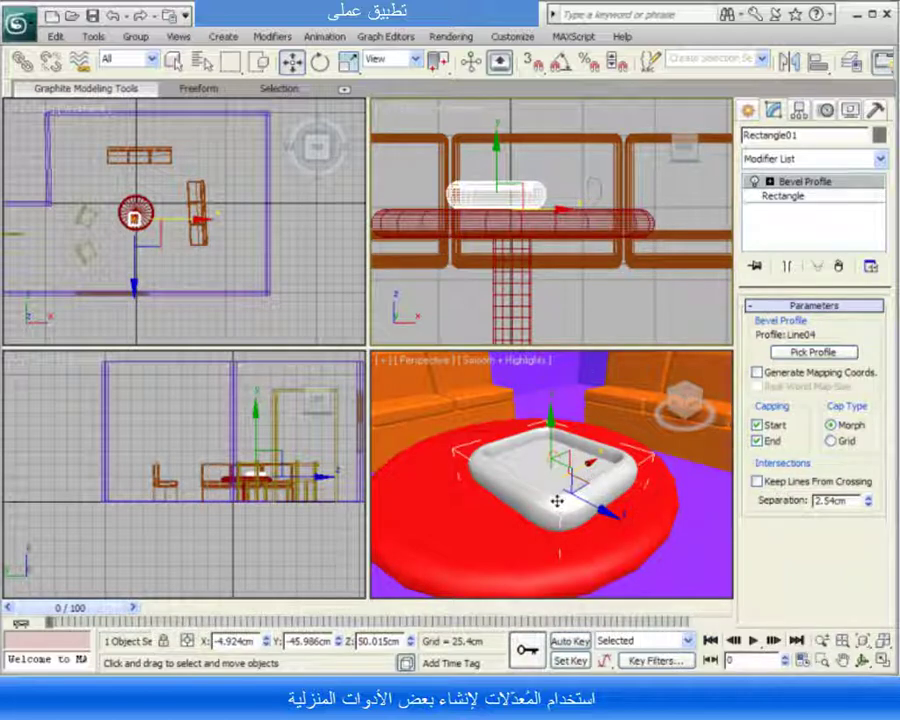
# - Move a Line04 profile vertex along Y to thin the tray rim and flatten its top
pyautogui.click(591, 185)
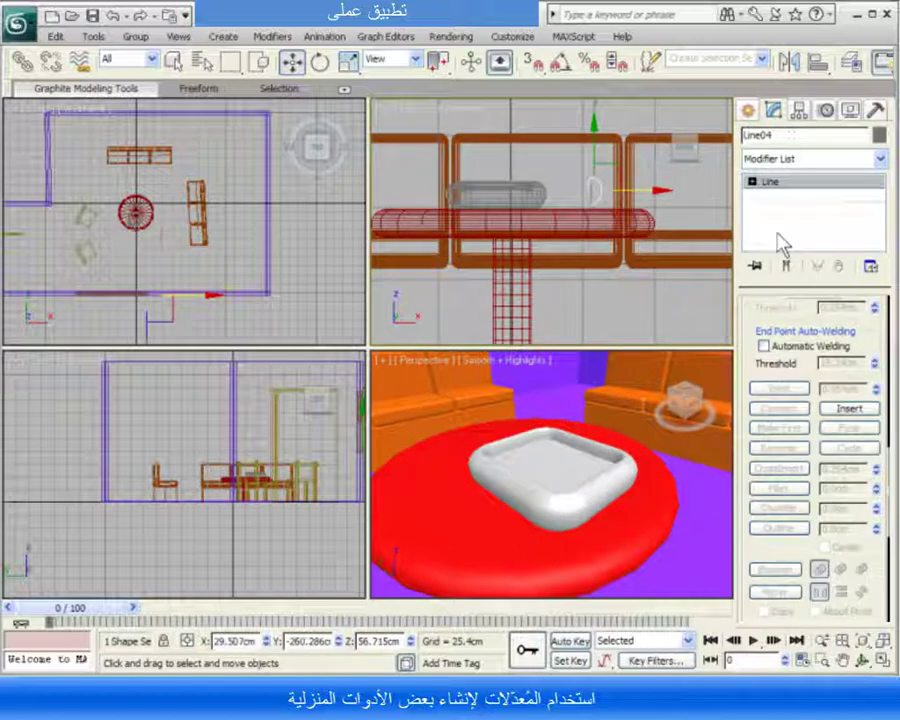
pyautogui.click(753, 183)
pyautogui.click(776, 198)
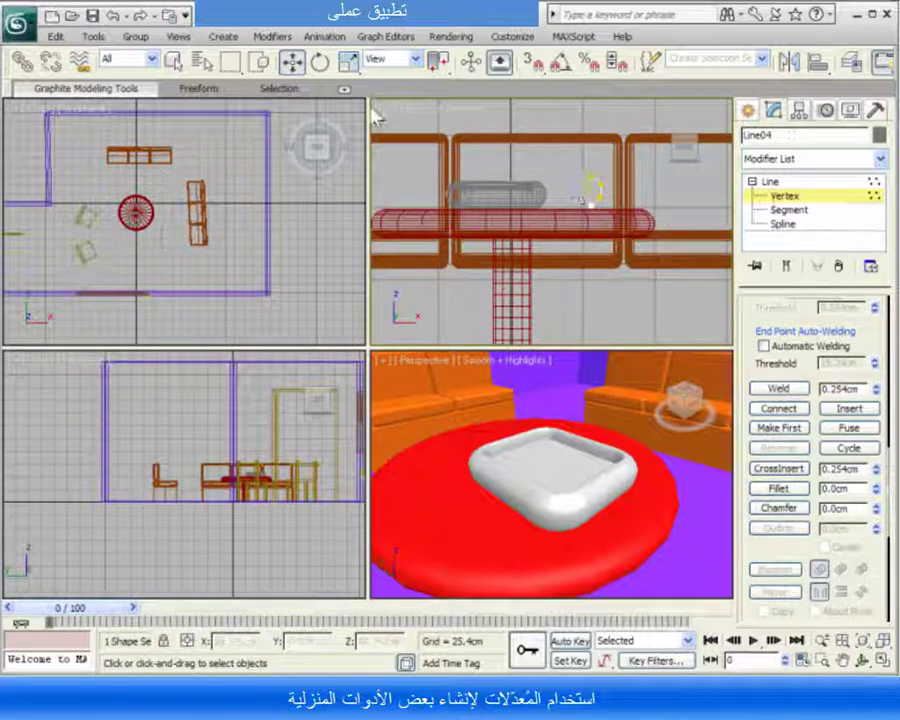
pyautogui.click(292, 63)
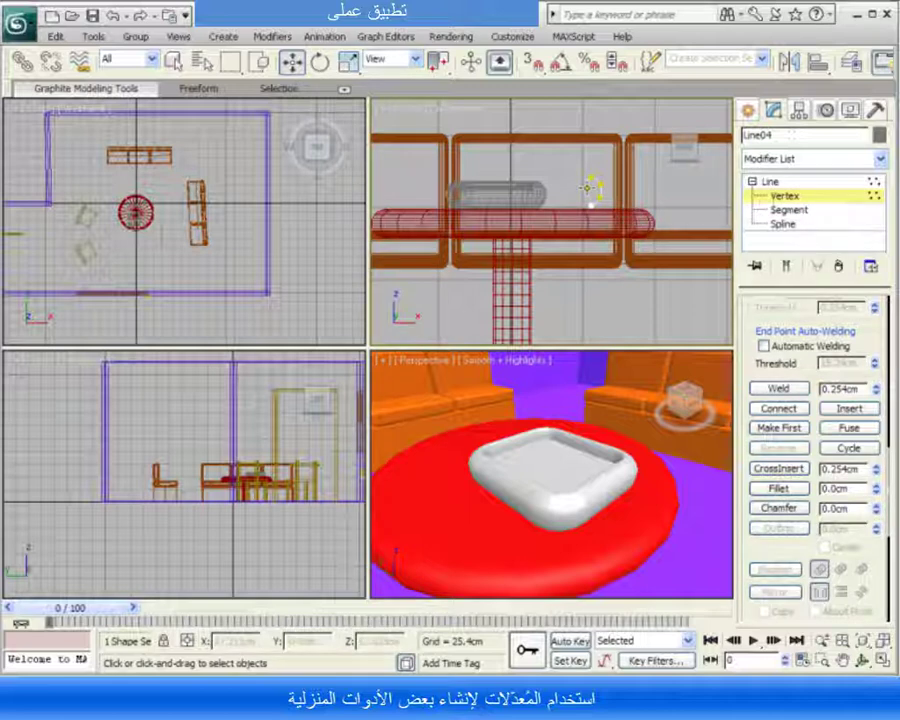
pyautogui.click(591, 189)
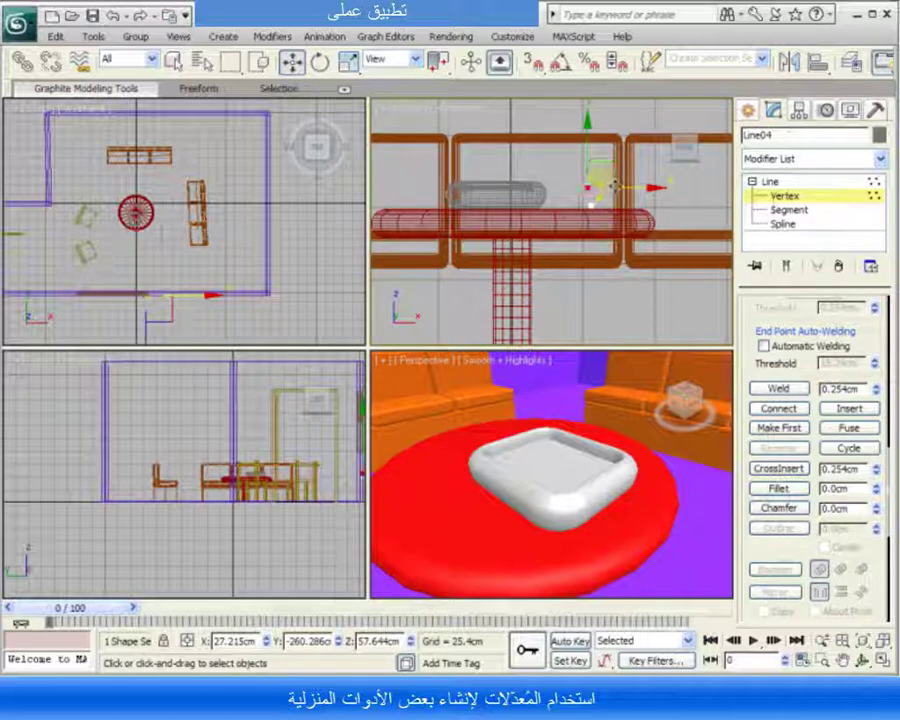
pyautogui.moveTo(586, 155)
pyautogui.mouseDown()
pyautogui.moveTo(580, 145)
pyautogui.moveTo(572, 171)
pyautogui.moveTo(572, 155)
pyautogui.moveTo(623, 197)
pyautogui.moveTo(591, 193)
pyautogui.moveTo(586, 165)
pyautogui.moveTo(583, 190)
pyautogui.mouseUp()
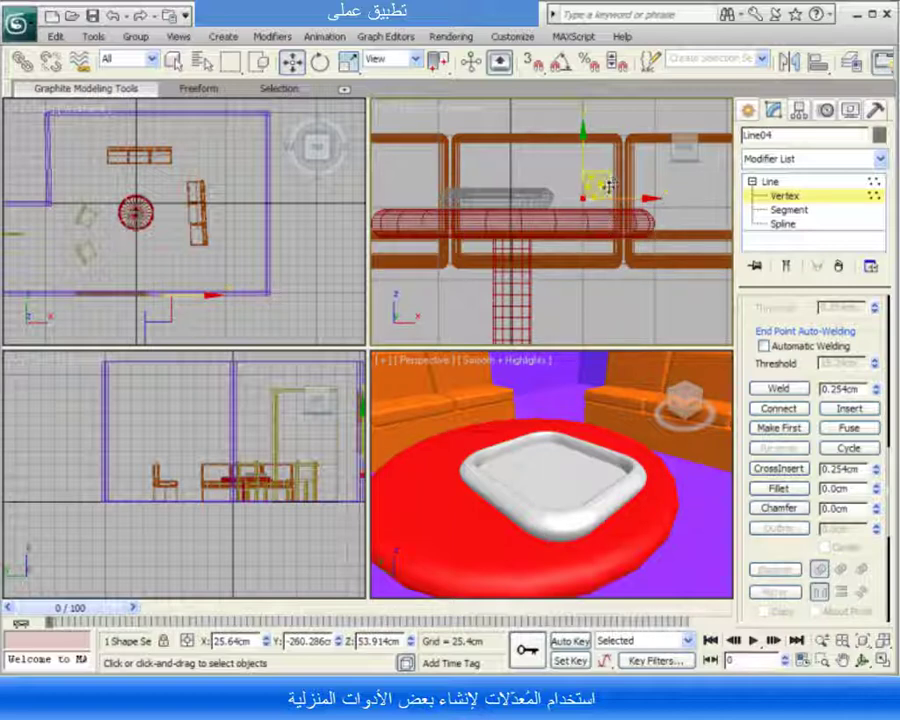
# - Exit vertex editing and hide the Line04 profile so only the tray shows
pyautogui.click(771, 183)
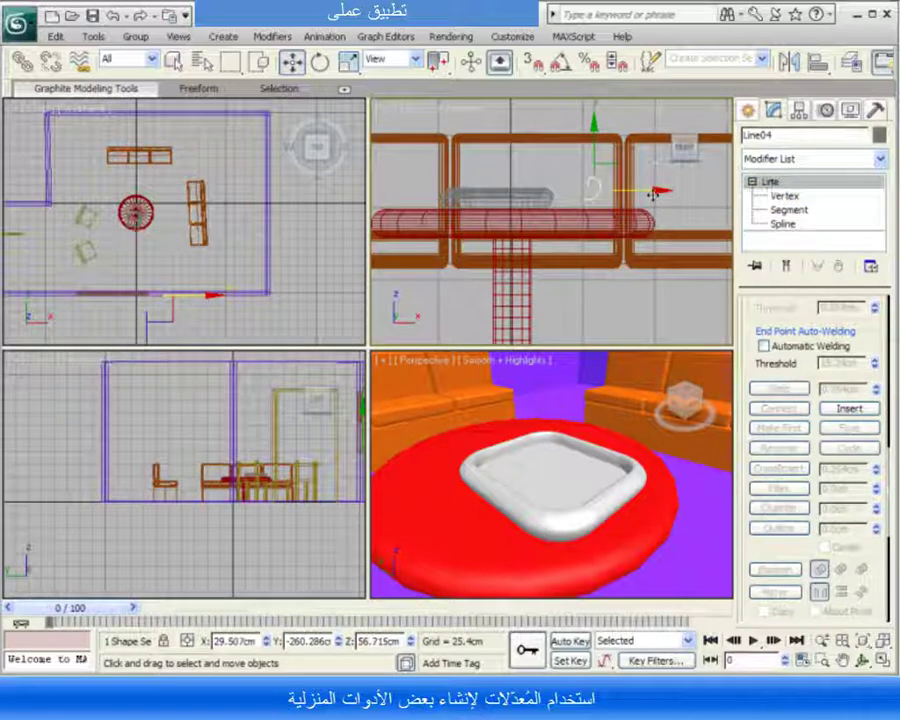
pyautogui.rightClick(593, 192)
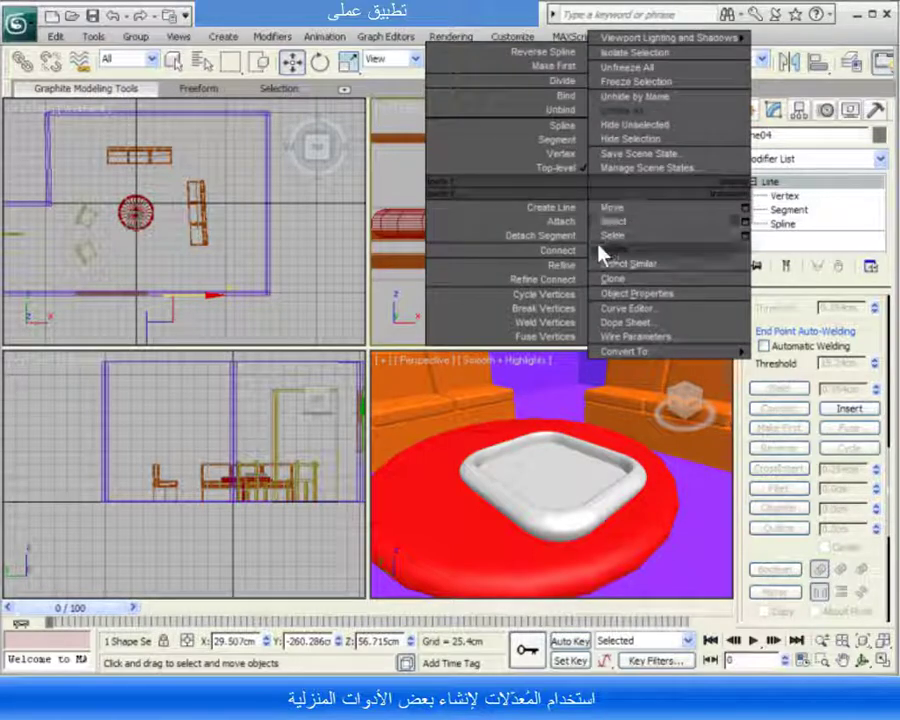
pyautogui.click(657, 142)
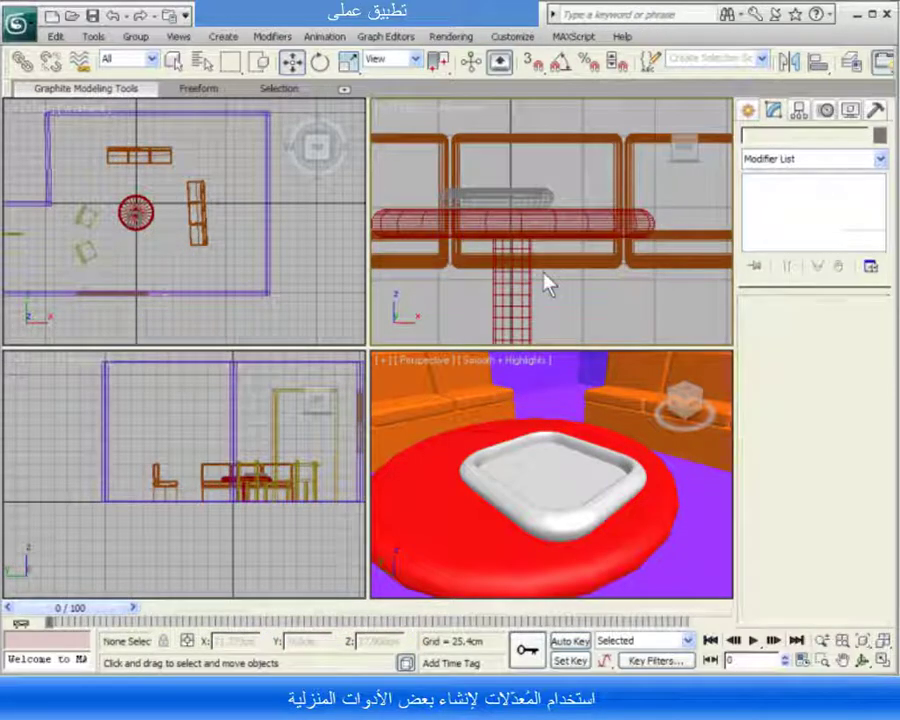
pyautogui.rightClick(560, 305)
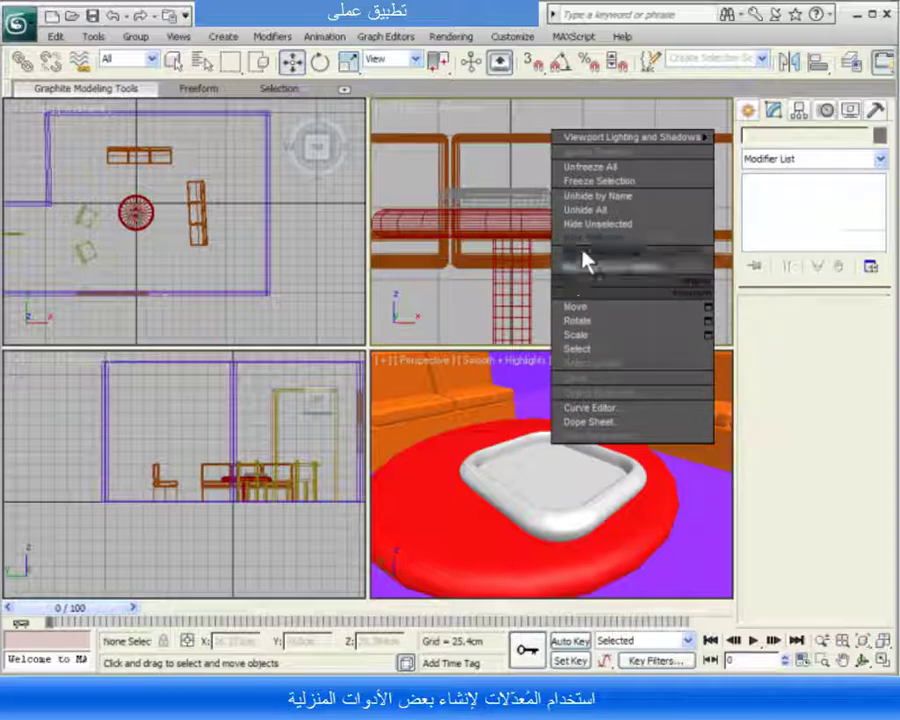
pyautogui.click(590, 211)
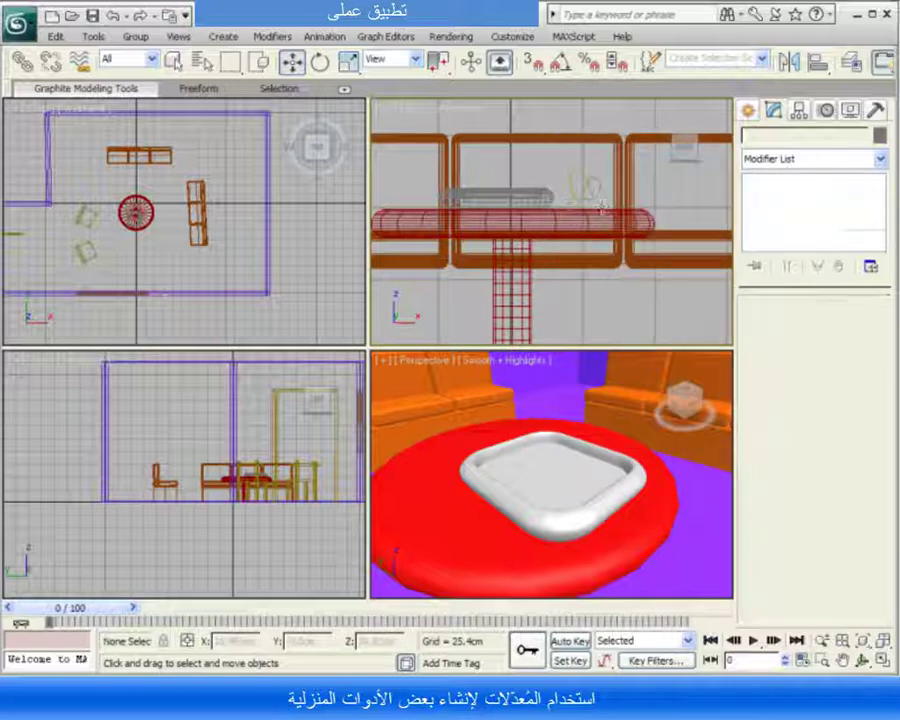
pyautogui.click(590, 195)
pyautogui.rightClick(591, 193)
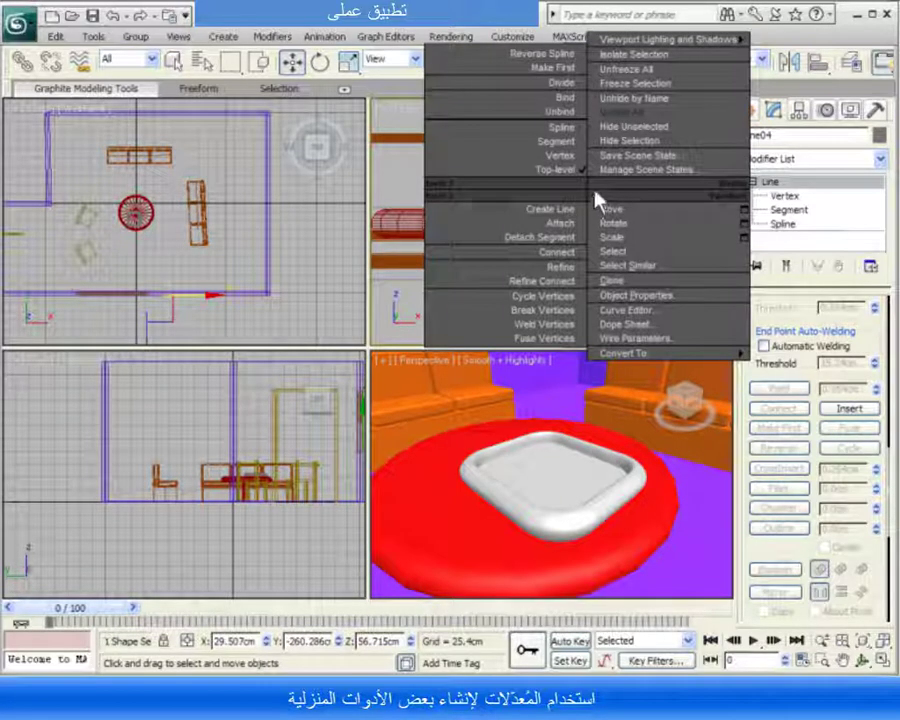
pyautogui.click(670, 140)
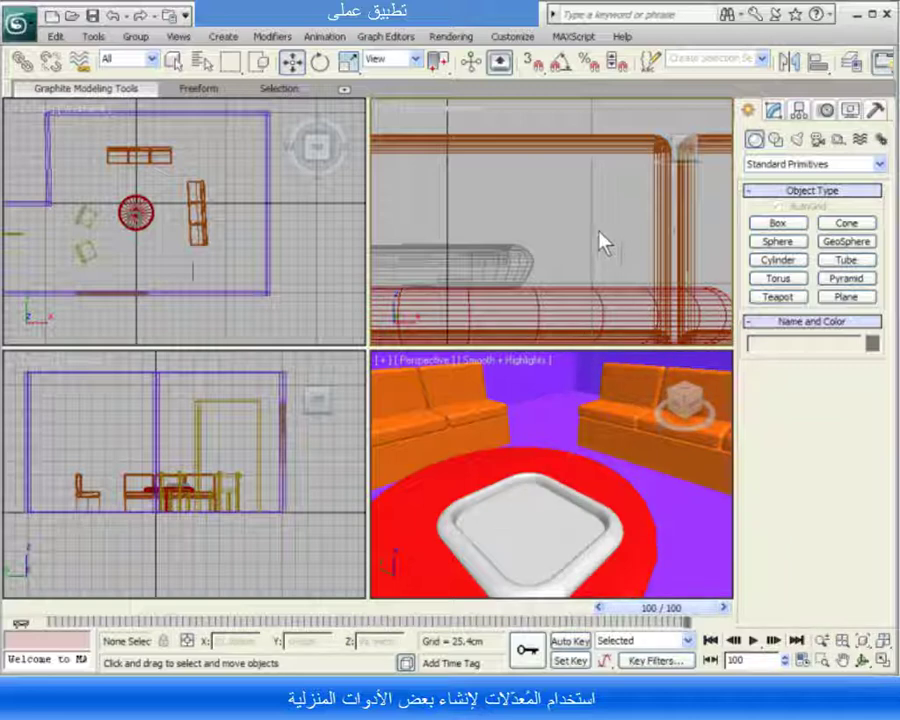
# - Draw a four-point curved wine-glass half-profile line in the Front view
pyautogui.click(774, 141)
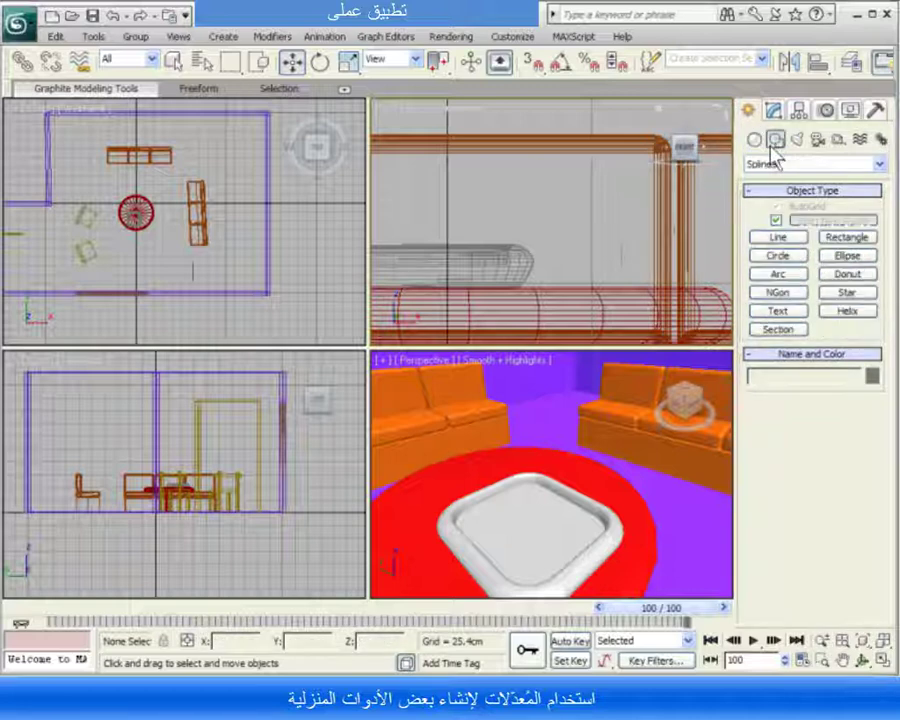
pyautogui.click(780, 240)
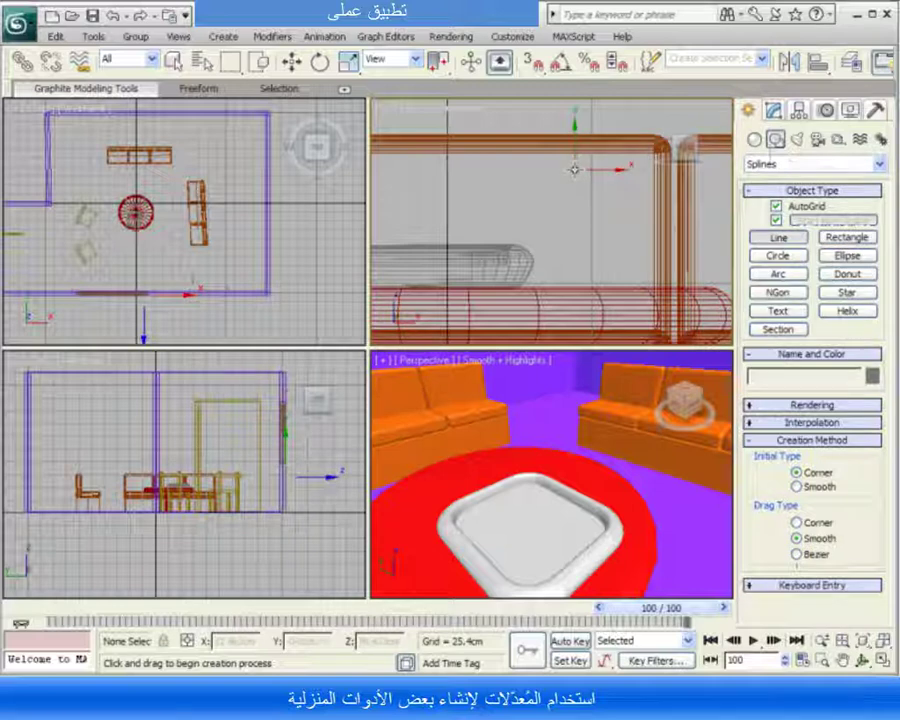
pyautogui.click(575, 170)
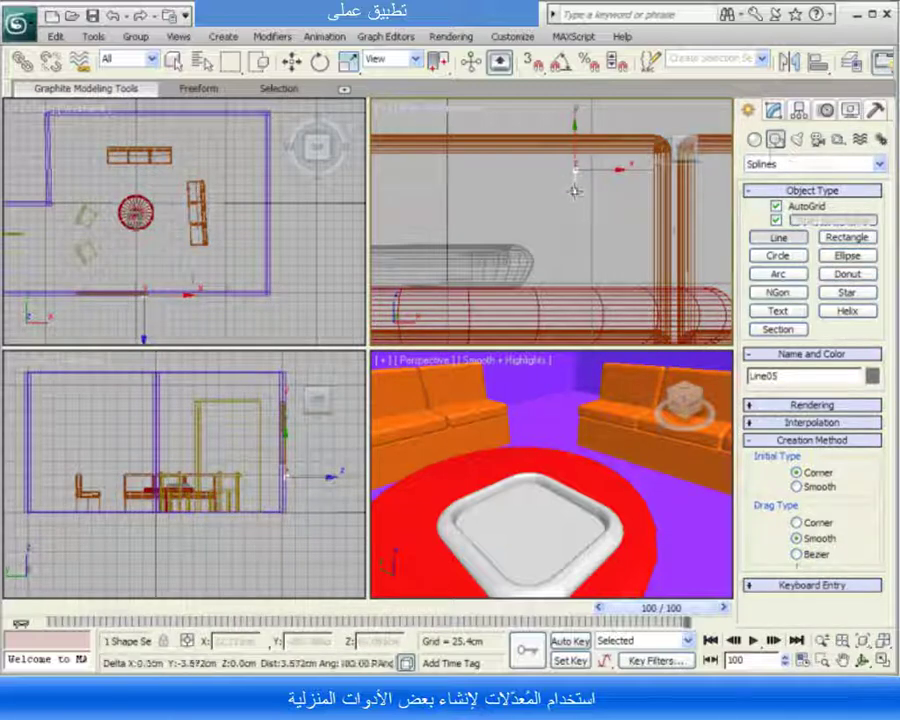
pyautogui.click(573, 196)
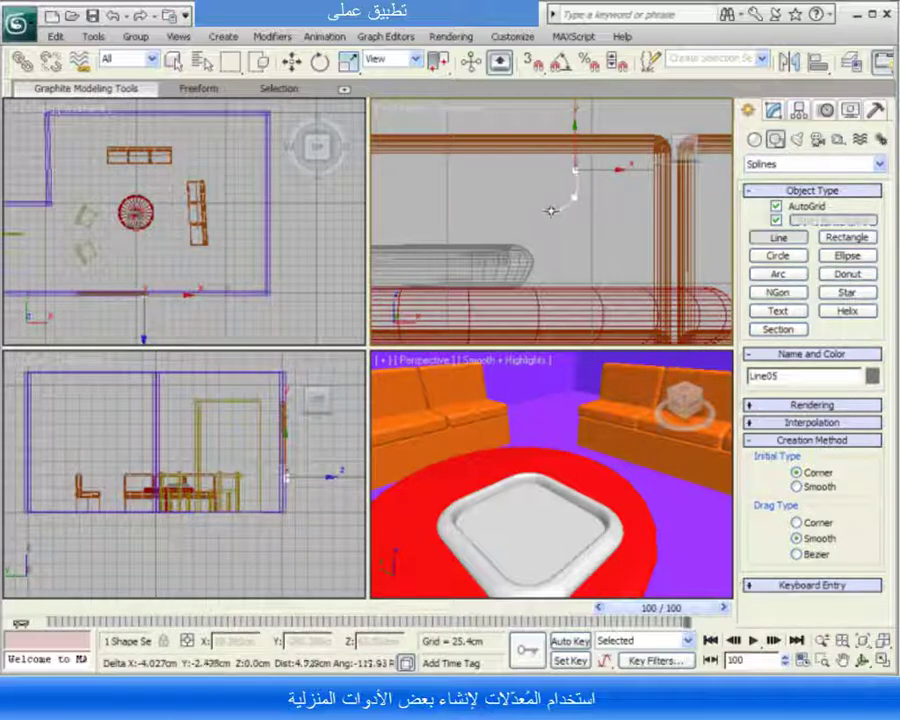
pyautogui.click(551, 211)
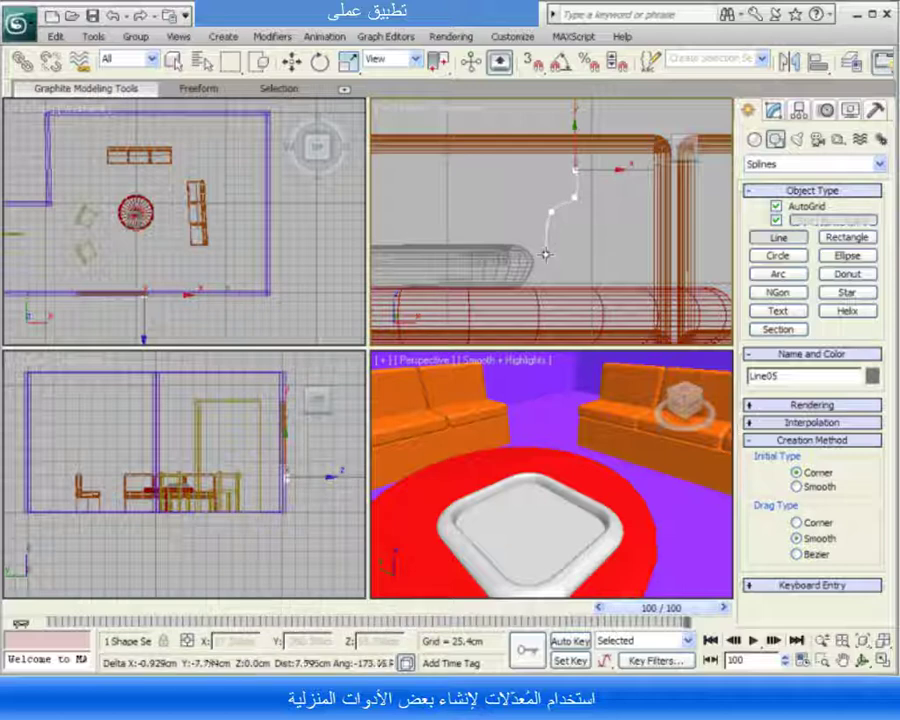
pyautogui.click(547, 258)
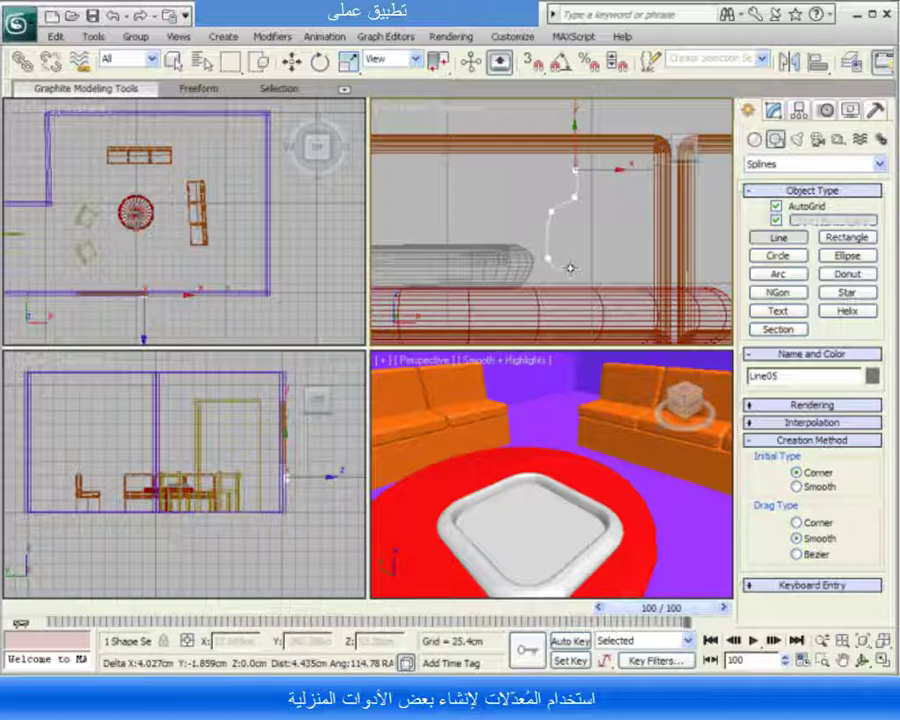
pyautogui.rightClick(572, 268)
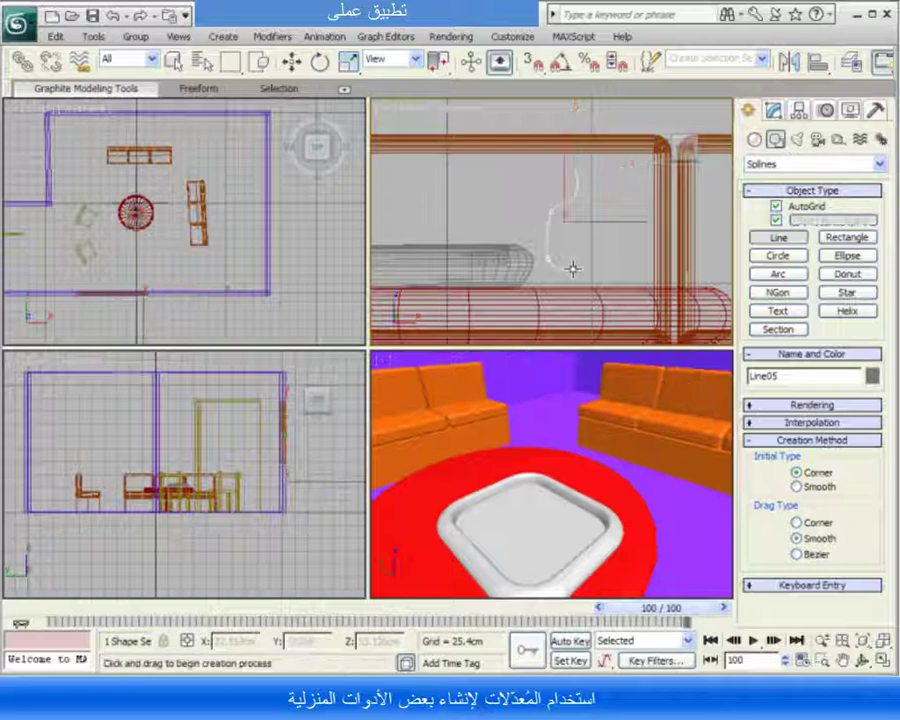
# - Move the new Line05 profile down and left into position
pyautogui.press('w')
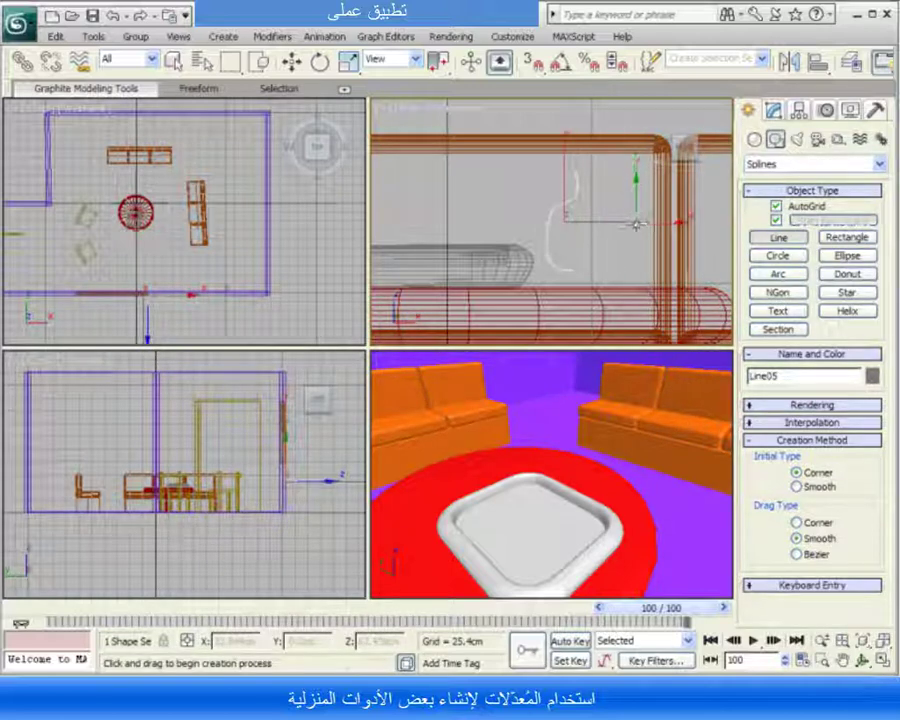
pyautogui.moveTo(636, 224); pyautogui.dragTo(626, 243)
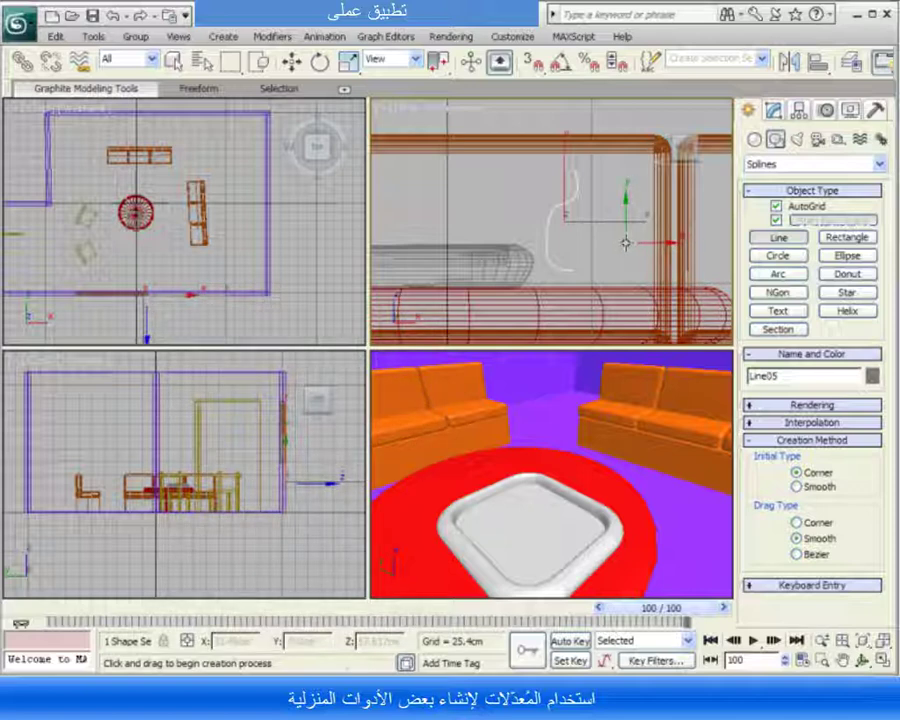
pyautogui.moveTo(623, 242)
pyautogui.mouseDown()
pyautogui.moveTo(548, 204)
pyautogui.moveTo(600, 264)
pyautogui.mouseUp()
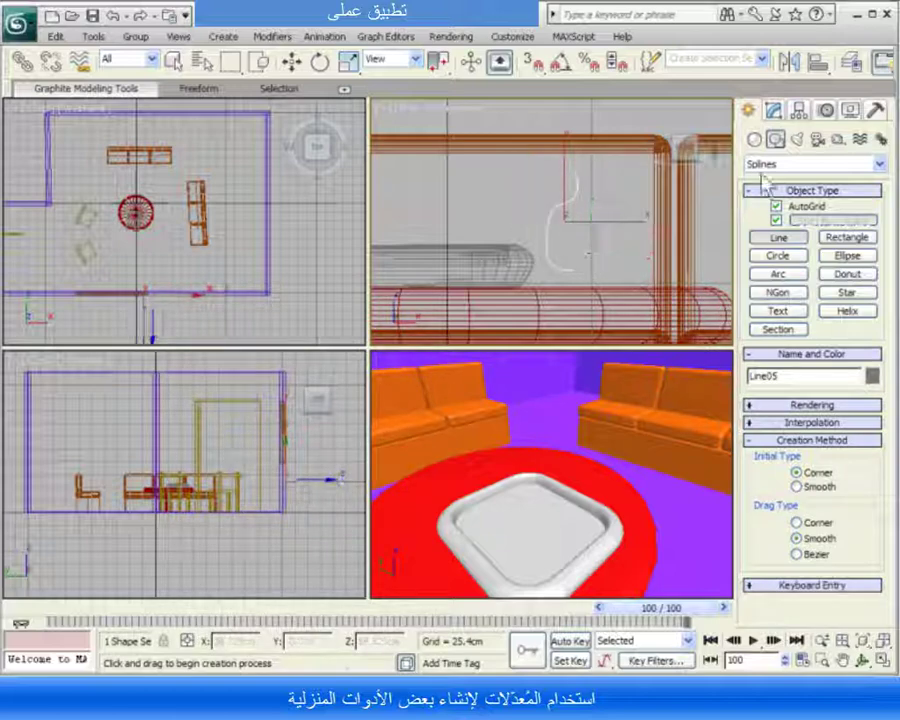
pyautogui.click(777, 116)
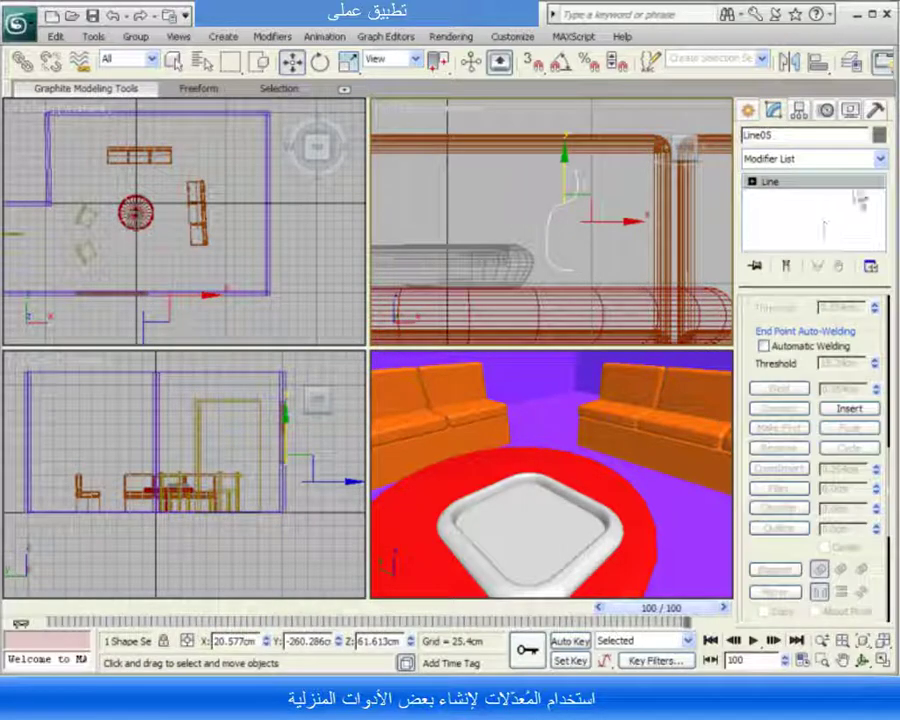
# - Apply a Lathe modifier to Line05, revolving it 360° with 16 segments
pyautogui.click(880, 160)
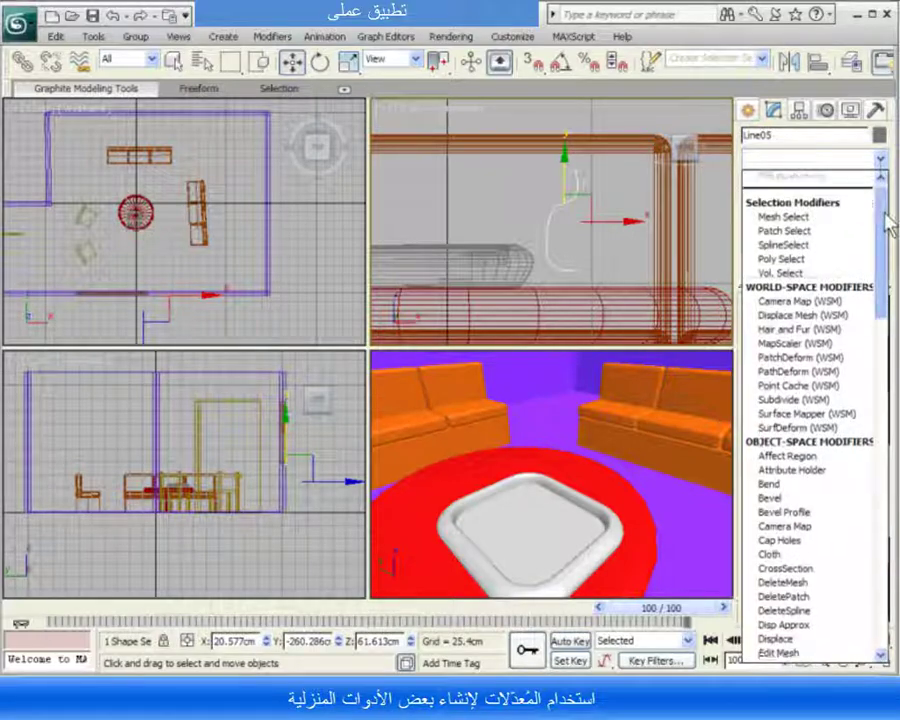
pyautogui.scroll(-2, 886, 231)
pyautogui.scroll(-1, 885, 255)
pyautogui.moveTo(886, 255); pyautogui.dragTo(886, 301)
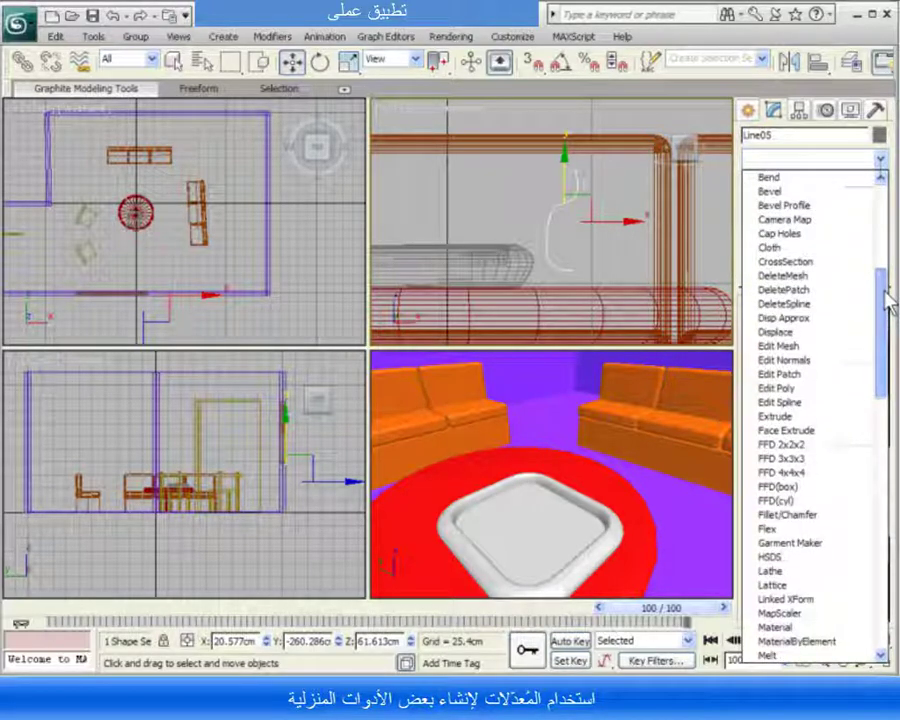
pyautogui.click(790, 572)
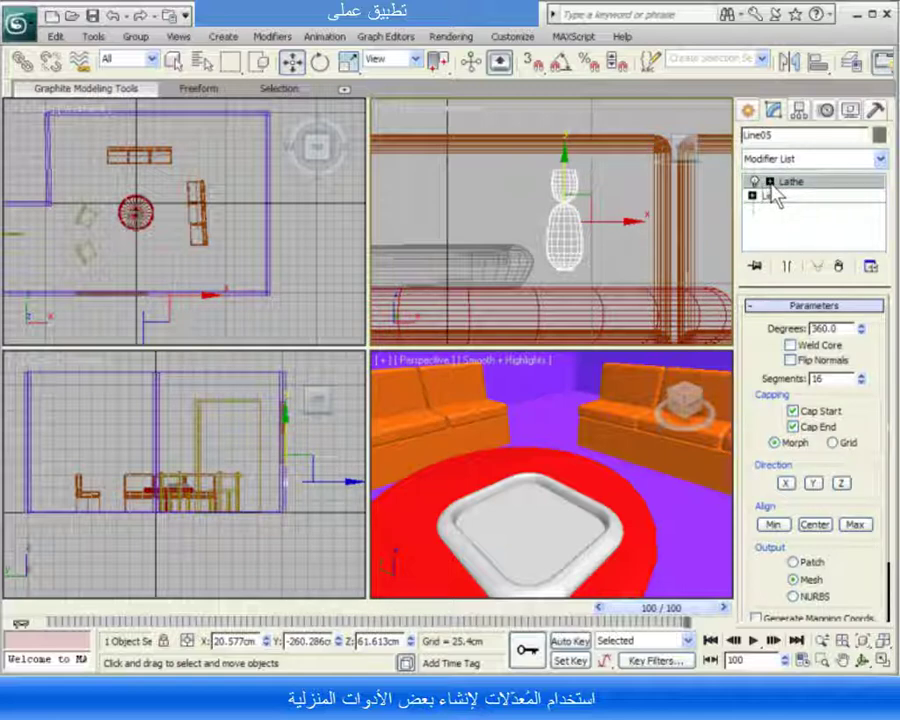
# - Shift the Lathe axis along X so Line05 forms a wine glass with bowl and stem
pyautogui.click(770, 182)
pyautogui.click(796, 197)
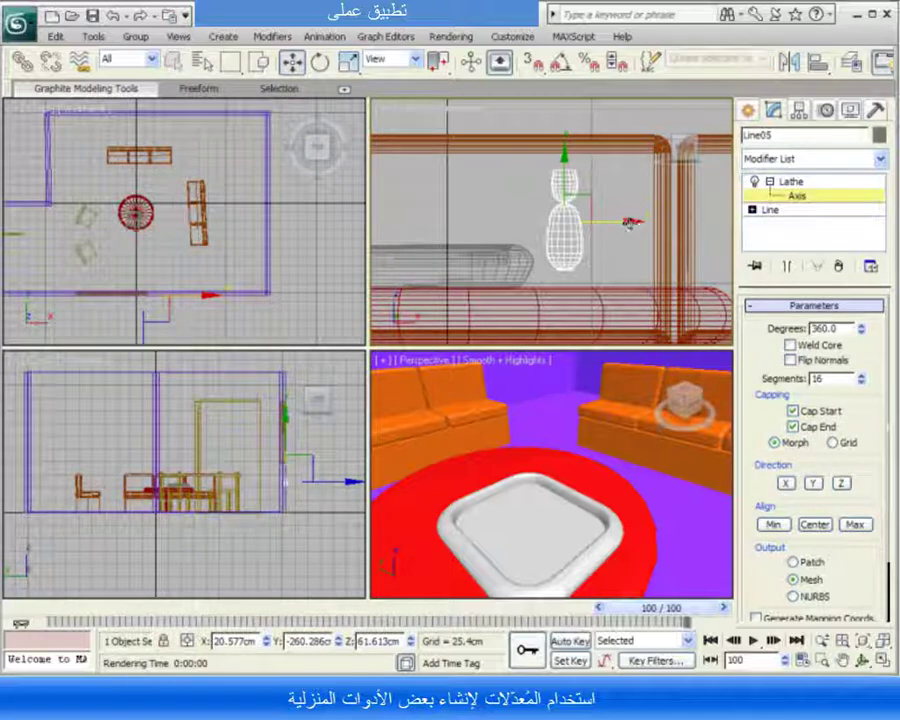
pyautogui.moveTo(630, 222); pyautogui.dragTo(609, 221)
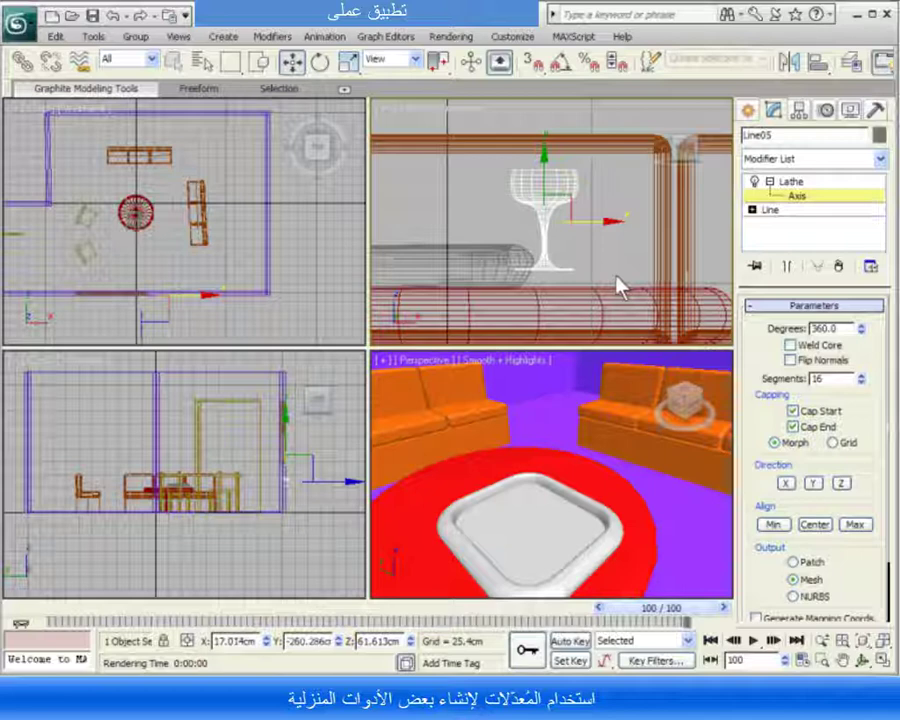
pyautogui.click(747, 110)
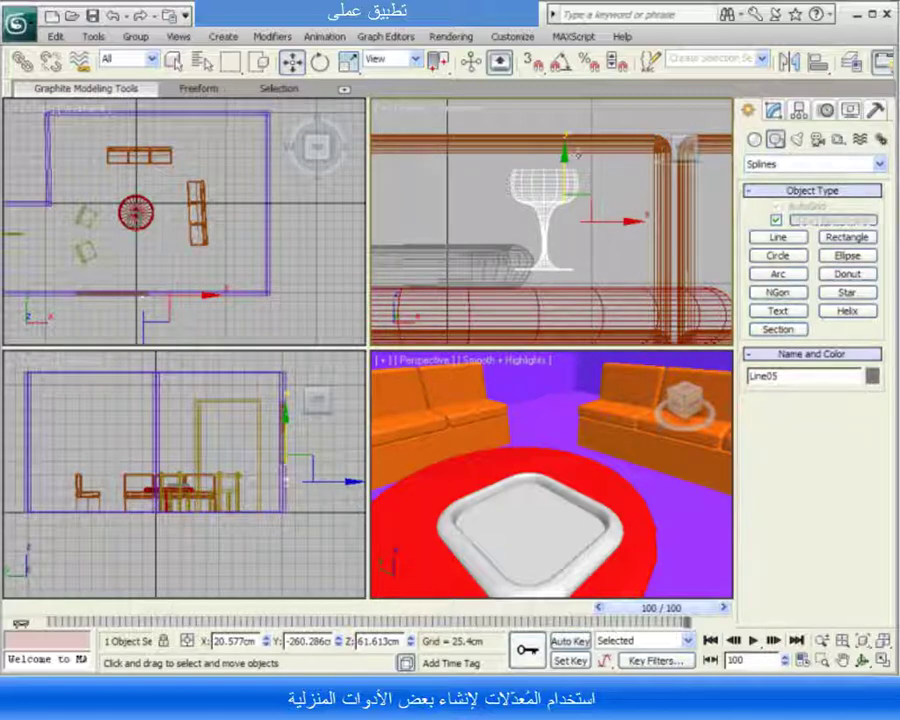
# - Move Line05, the wine glass, over the tray's centre and adjust its height to stand on it
pyautogui.click(514, 141)
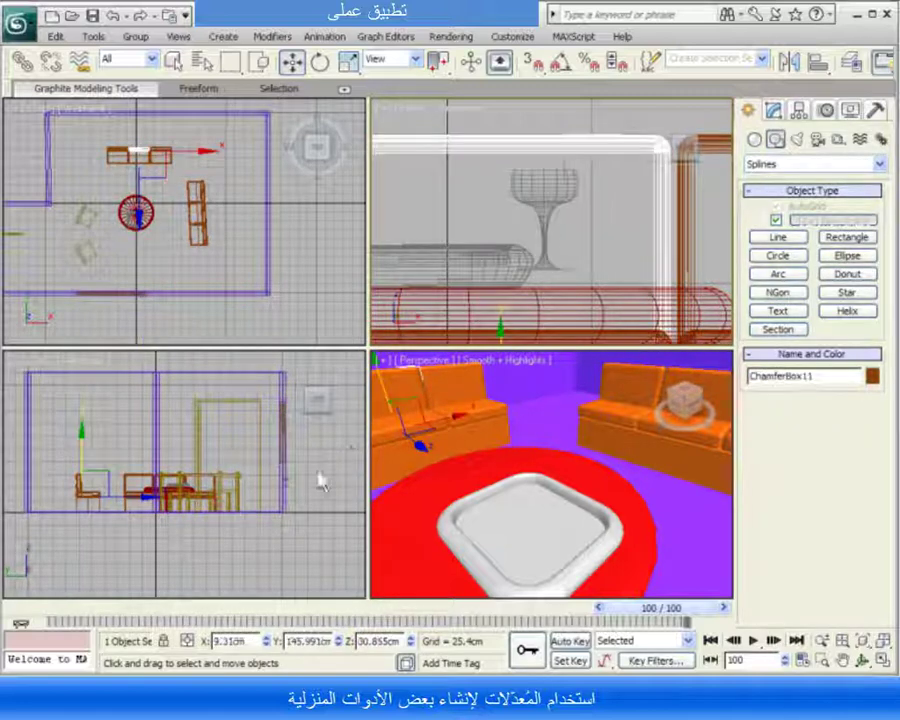
pyautogui.click(392, 137)
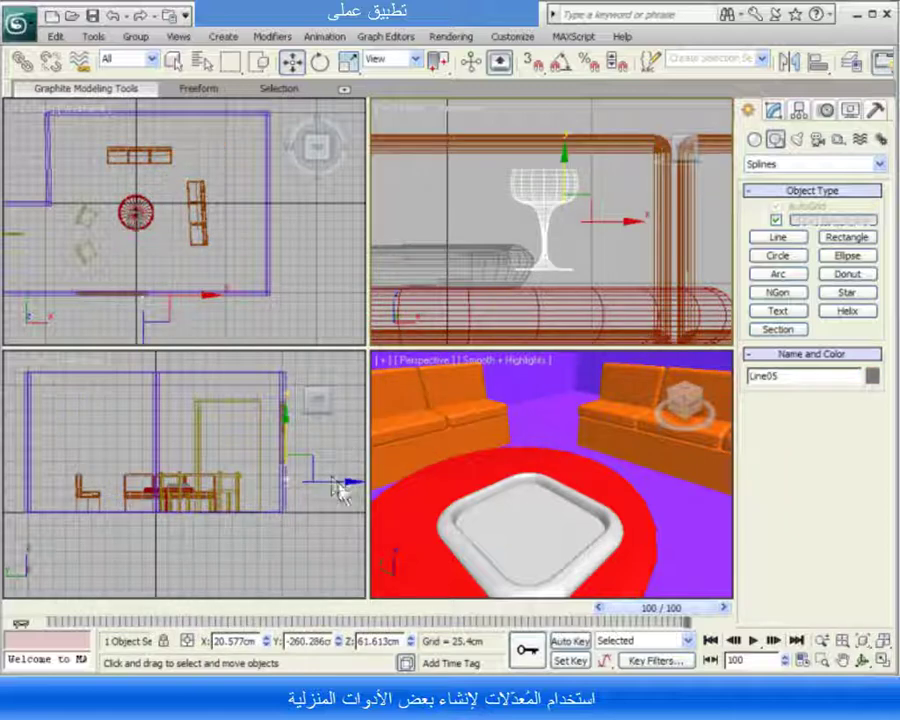
pyautogui.moveTo(352, 487)
pyautogui.mouseDown()
pyautogui.moveTo(238, 486)
pyautogui.moveTo(247, 490)
pyautogui.moveTo(240, 482)
pyautogui.mouseUp()
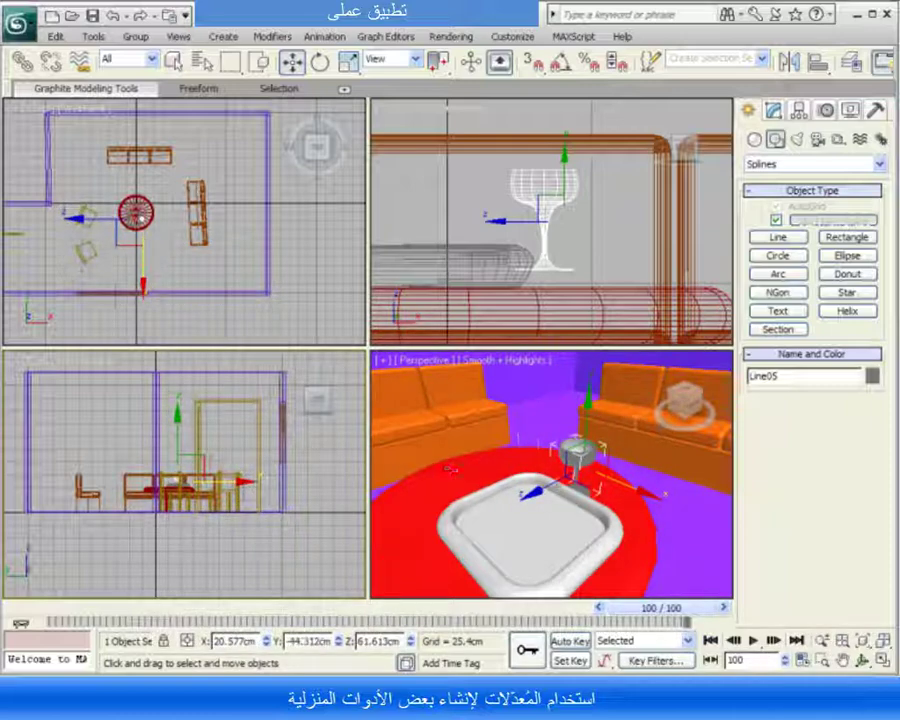
pyautogui.click(535, 485)
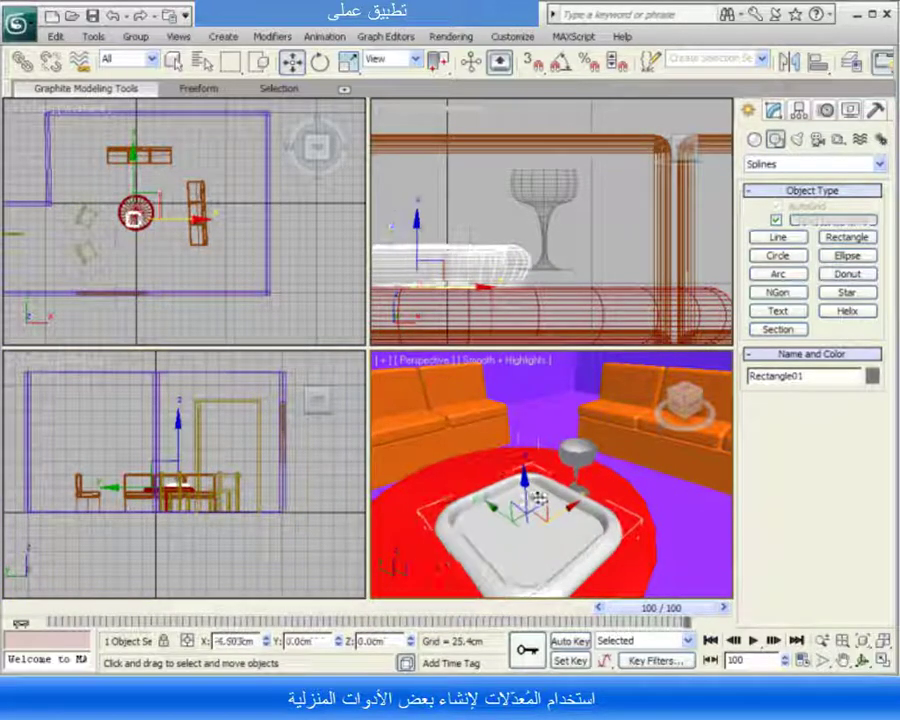
pyautogui.click(583, 458)
pyautogui.click(574, 450)
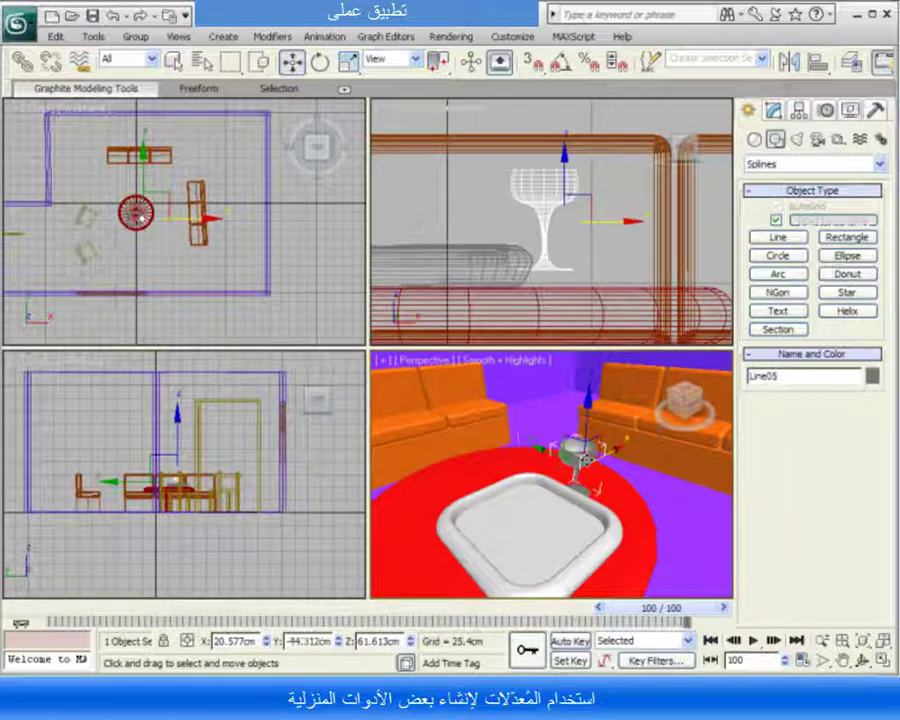
pyautogui.moveTo(618, 449); pyautogui.dragTo(560, 455)
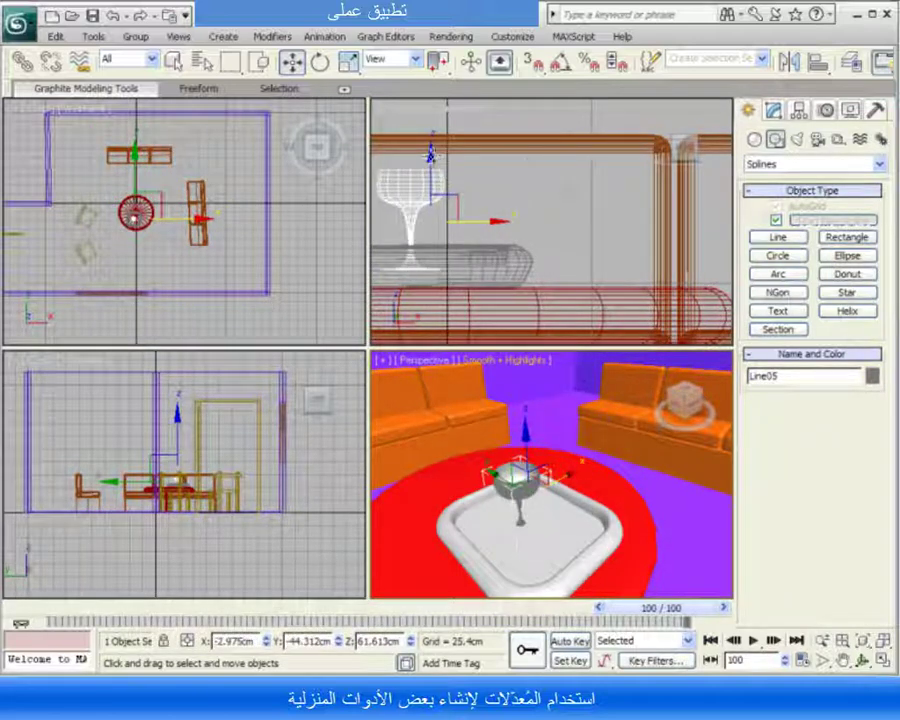
pyautogui.moveTo(432, 152); pyautogui.dragTo(430, 130)
pyautogui.click(685, 509)
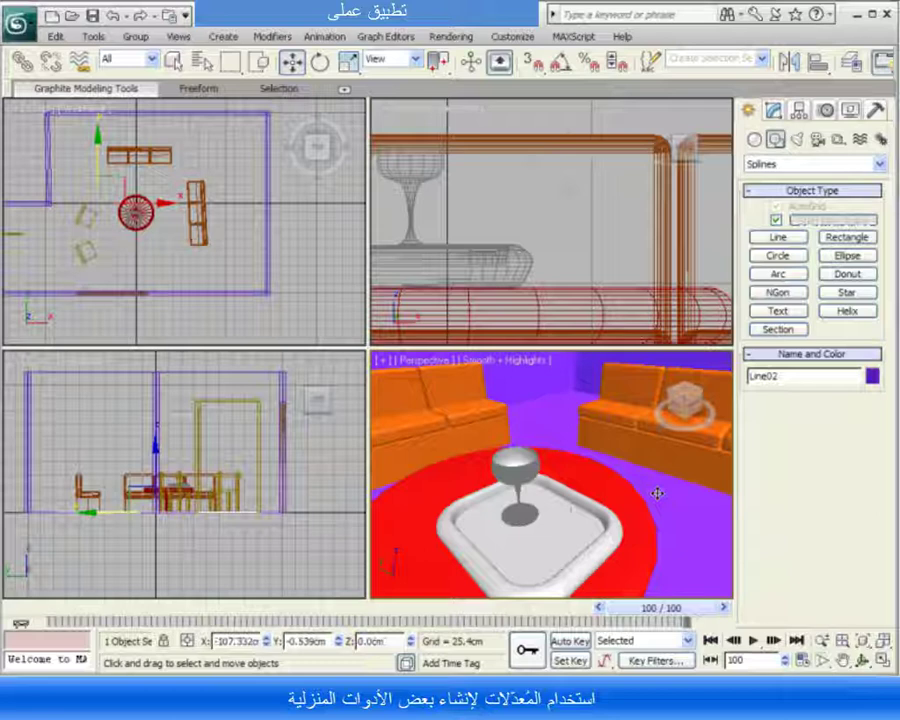
pyautogui.hotkey('shift', 'q')
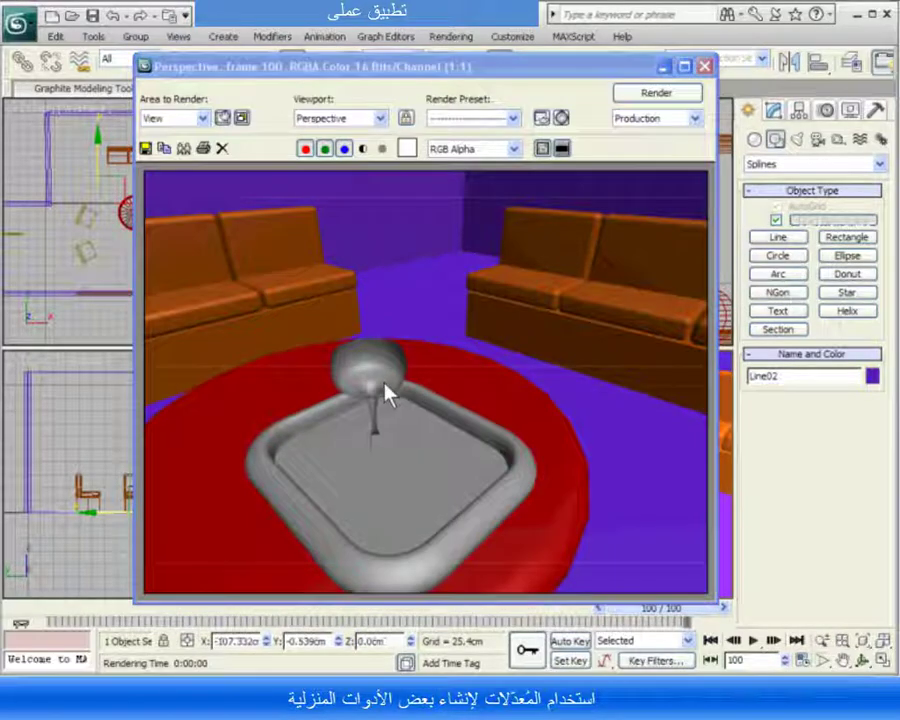
pyautogui.click(705, 66)
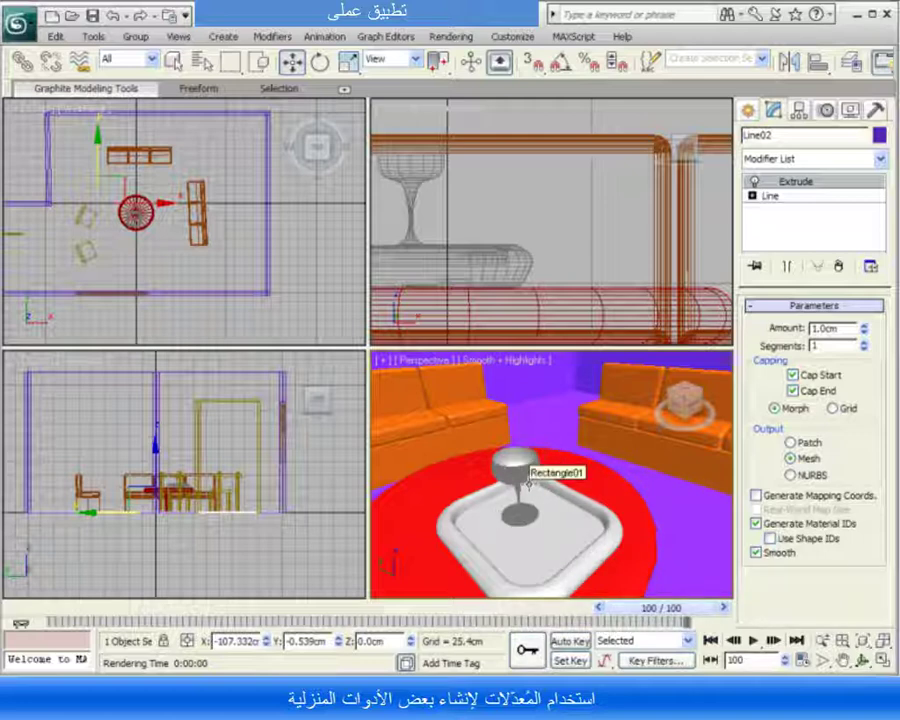
# - Add a Shell modifier to the wine glass (Line05) and toggle it off and on to compare
pyautogui.click(520, 470)
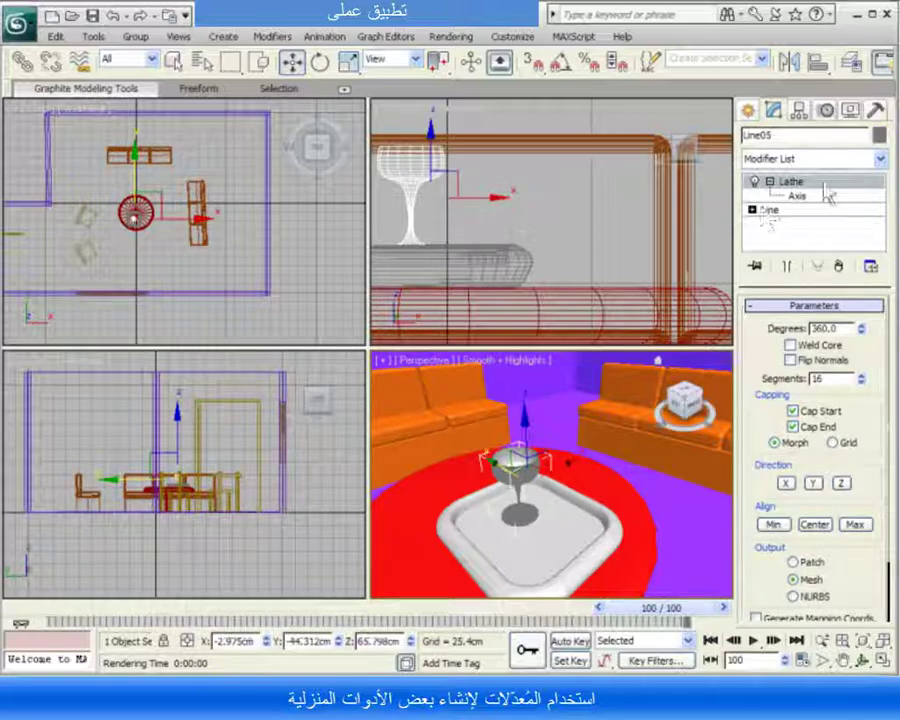
pyautogui.click(880, 158)
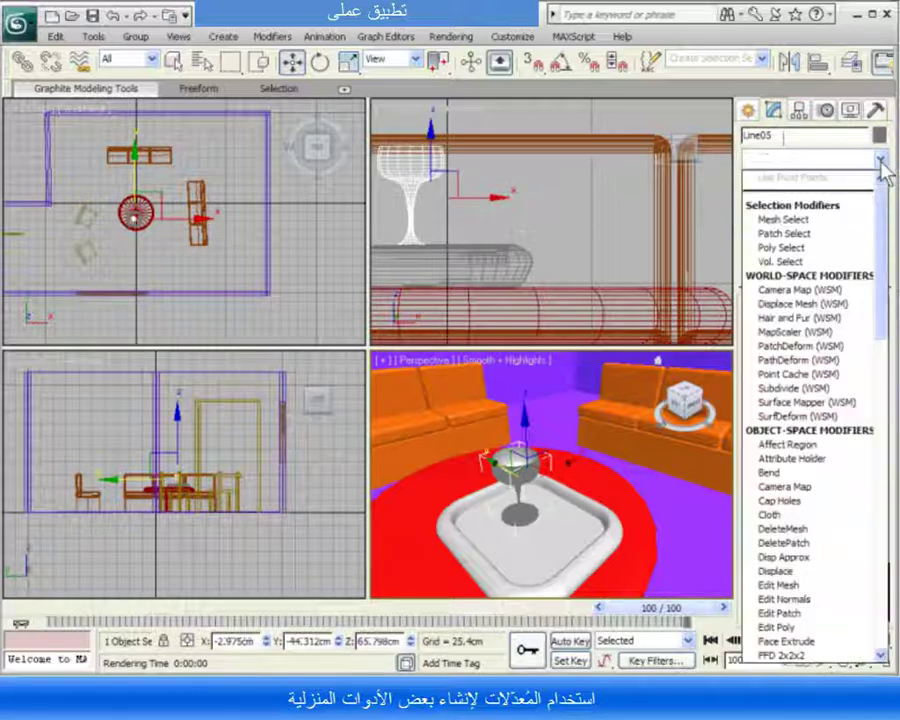
pyautogui.moveTo(878, 230); pyautogui.dragTo(880, 418)
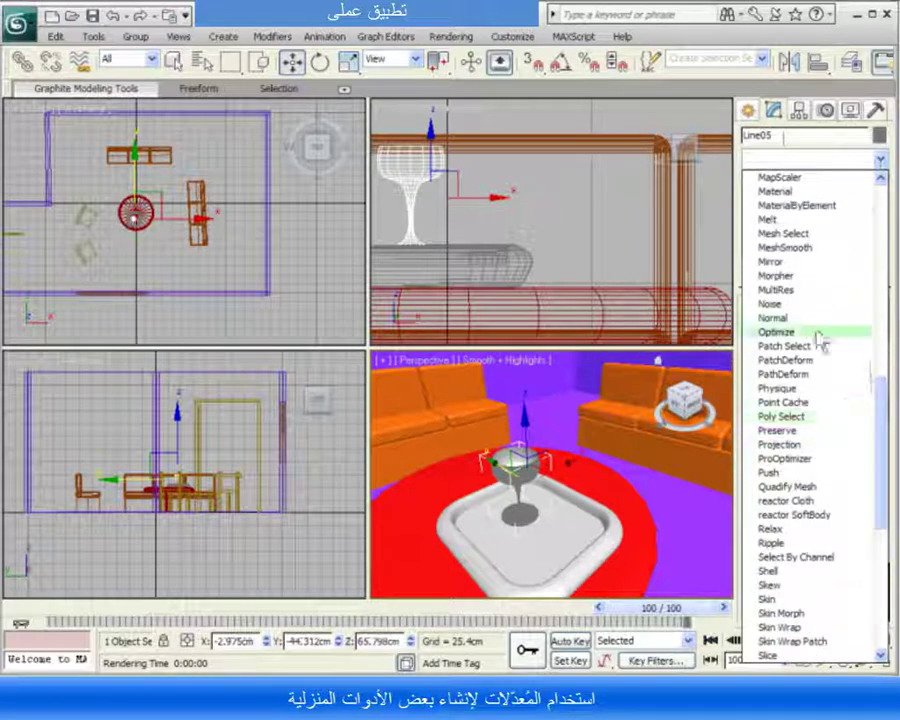
pyautogui.click(814, 573)
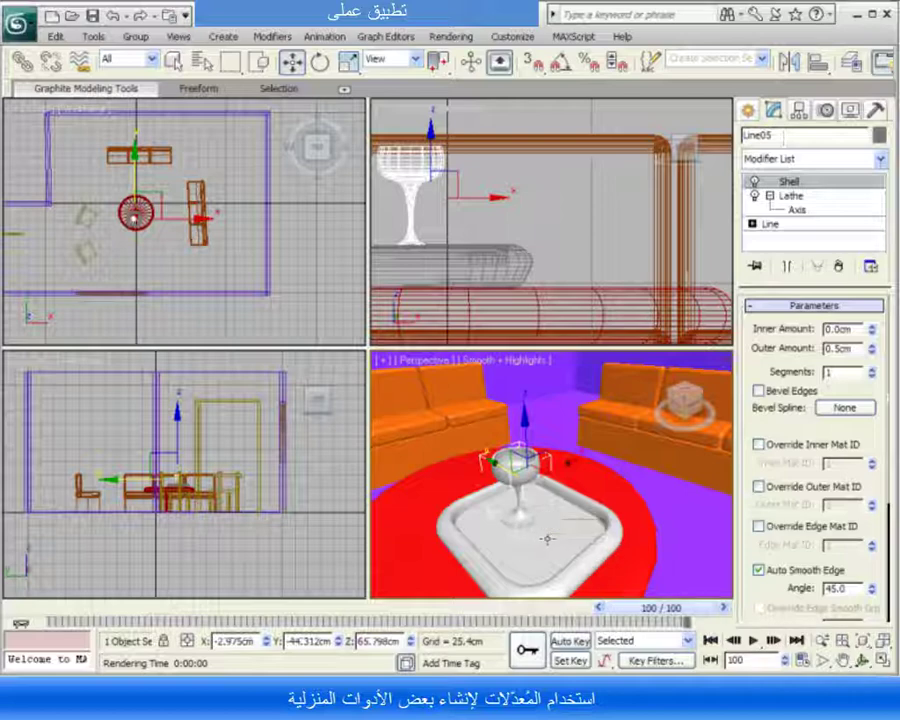
pyautogui.scroll(5, 547, 538)
pyautogui.moveTo(547, 536)
pyautogui.keyDown('alt'); pyautogui.mouseDown(button='middle')
pyautogui.moveTo(599, 533)
pyautogui.moveTo(569, 539)
pyautogui.mouseUp(button='middle'); pyautogui.keyUp('alt')
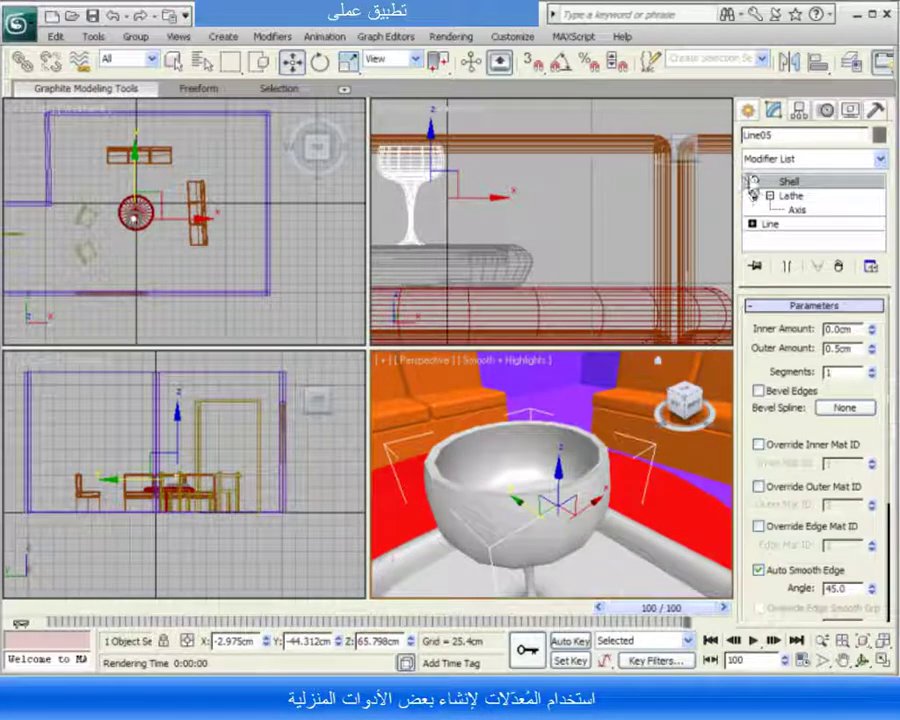
pyautogui.click(755, 182)
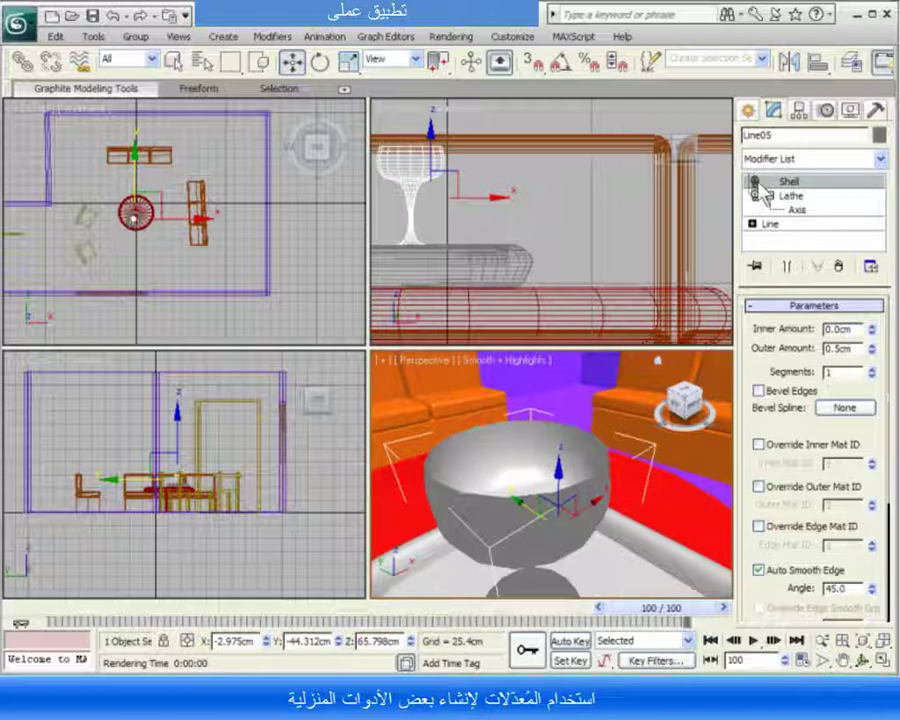
pyautogui.click(756, 183)
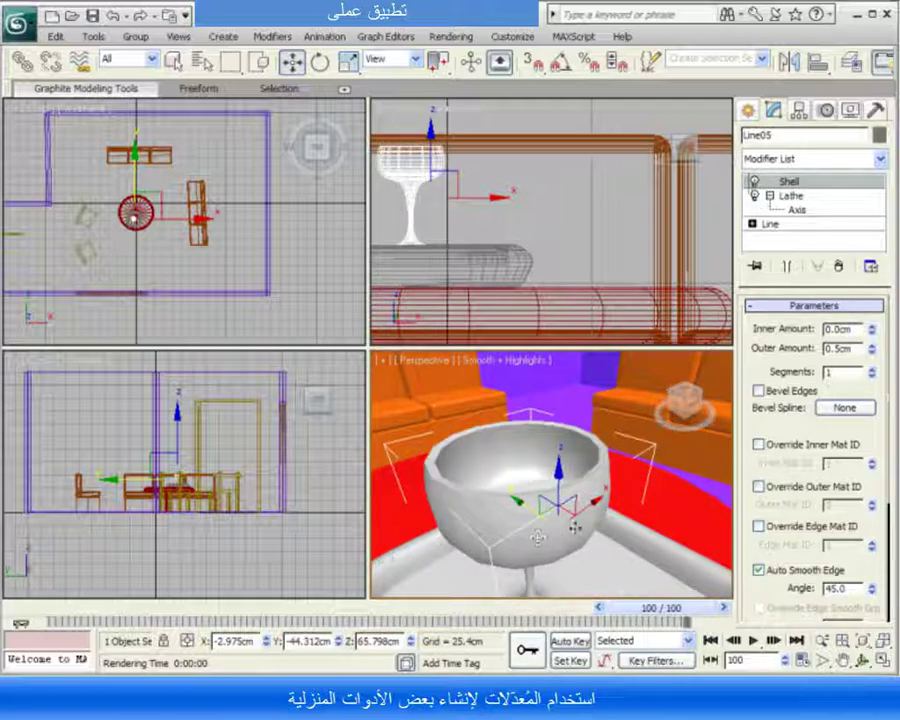
# - Set the Shell's Outer Amount to 0.3 cm, after first trying 1
pyautogui.doubleClick(838, 348)
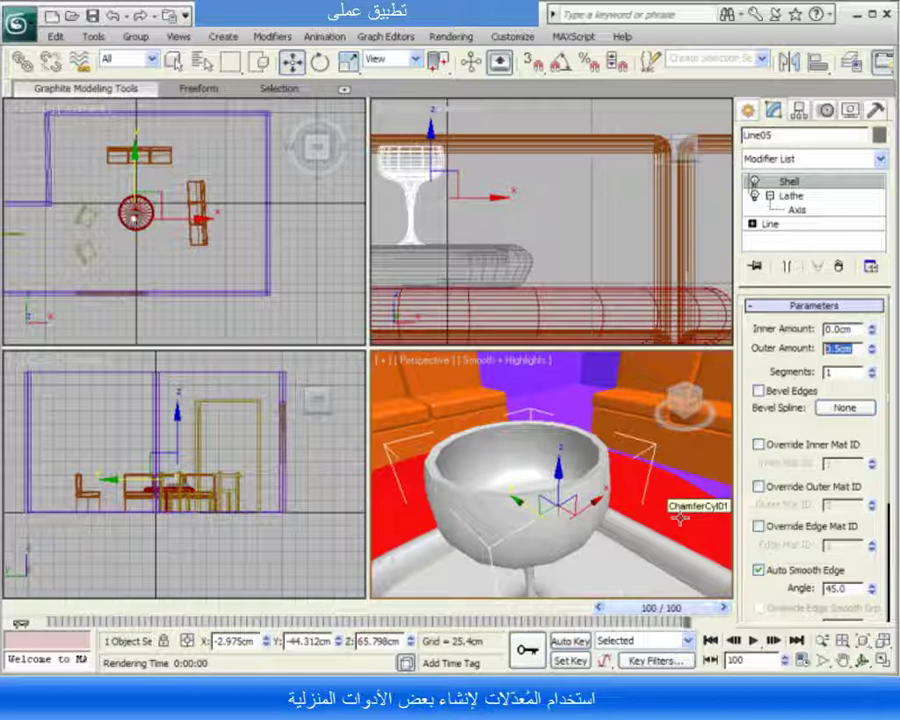
pyautogui.write('1')
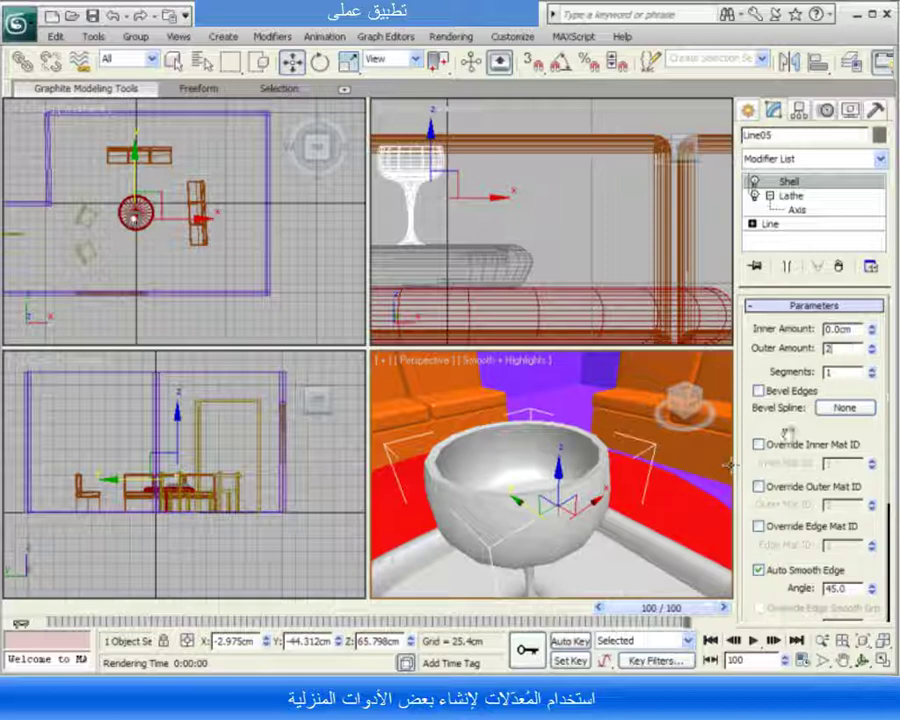
pyautogui.press('Return')
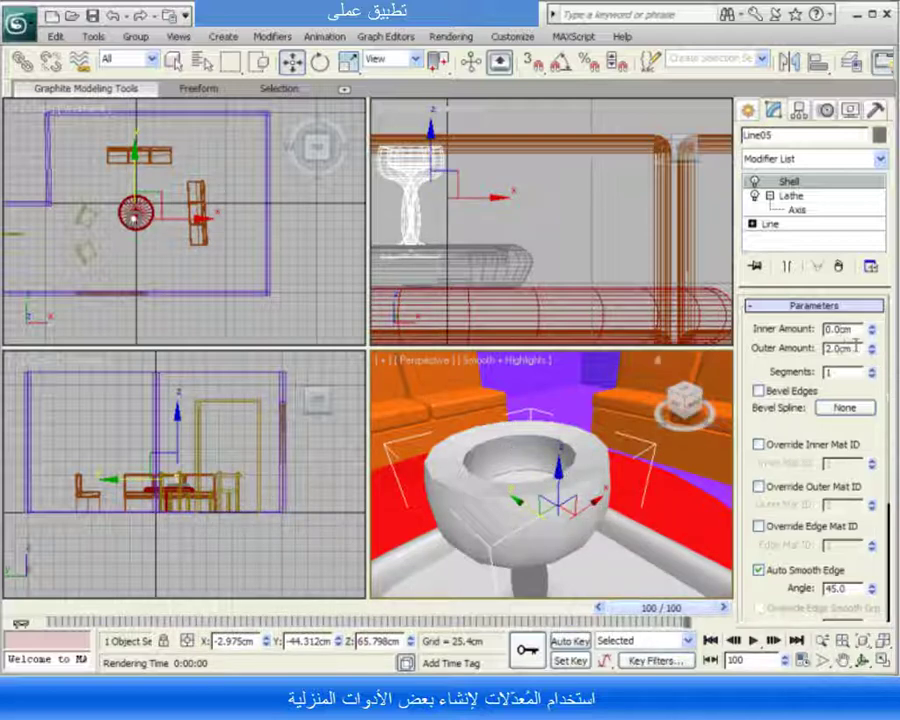
pyautogui.moveTo(858, 348); pyautogui.dragTo(805, 347)
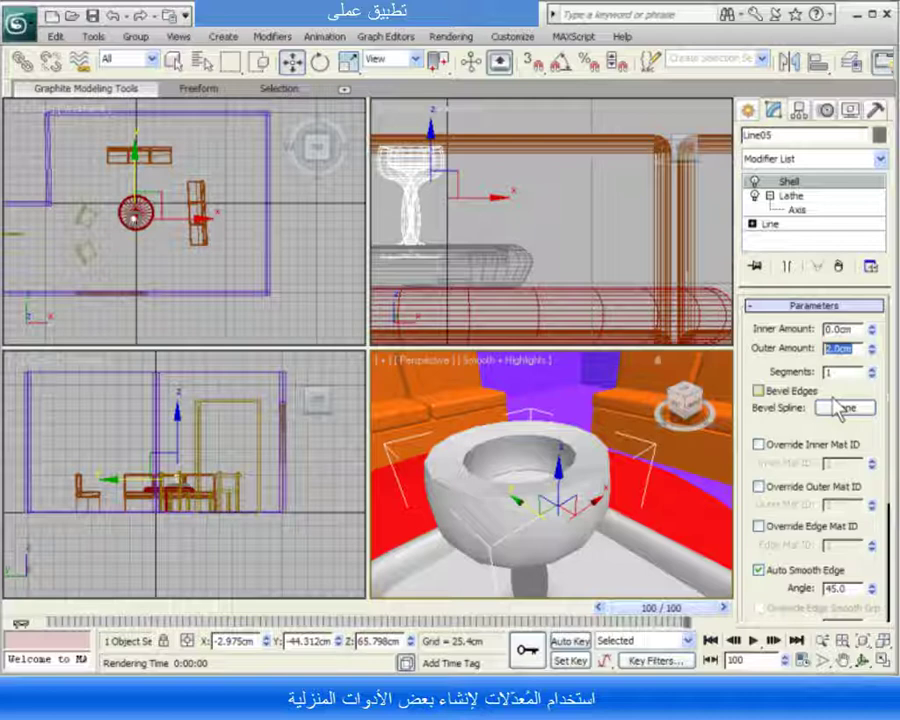
pyautogui.write('1.3')
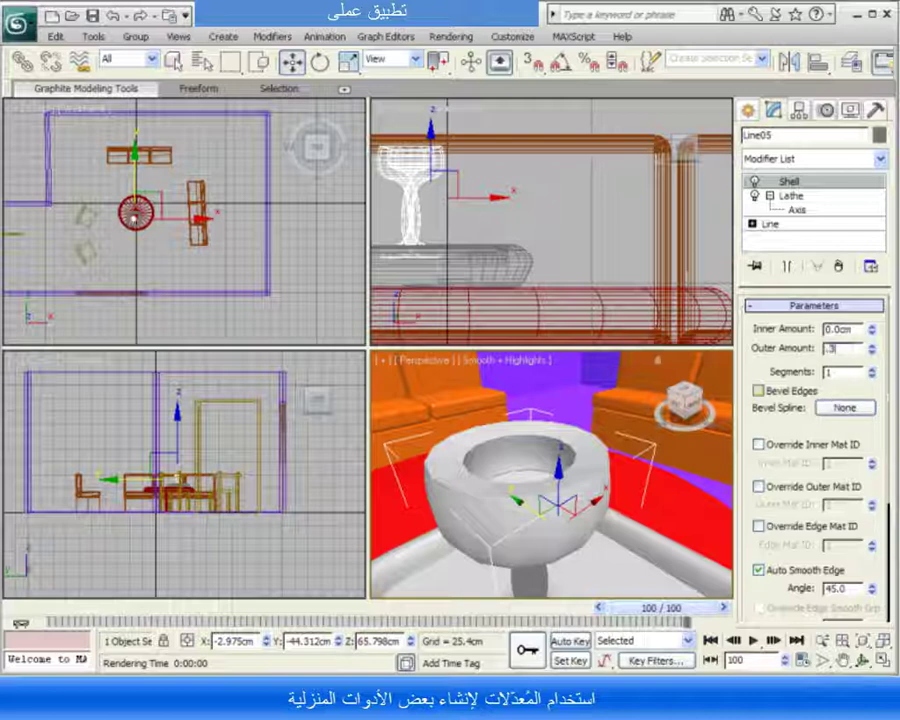
pyautogui.press('Return')
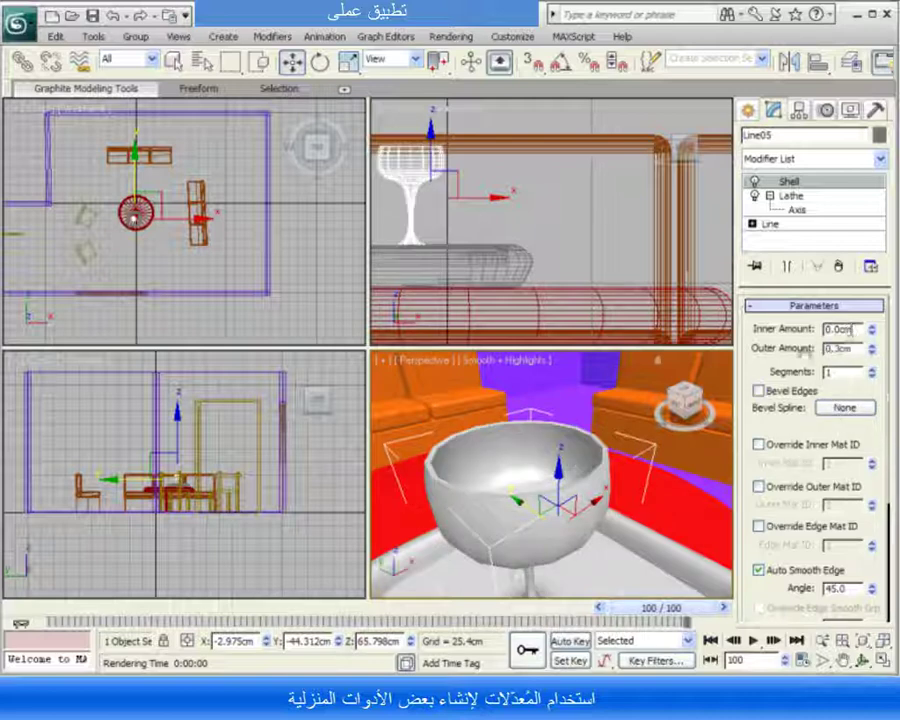
# - Select the red round table, zoom out the Perspective view, and render it with Shift+Q
pyautogui.click(665, 529)
pyautogui.click(665, 529)
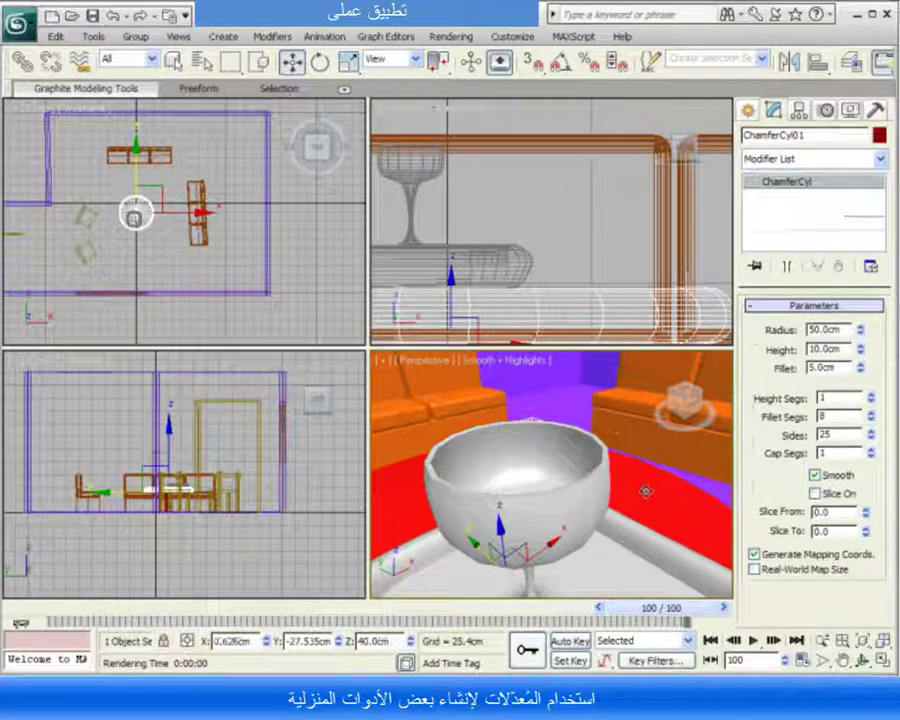
pyautogui.scroll(-3, 640, 490)
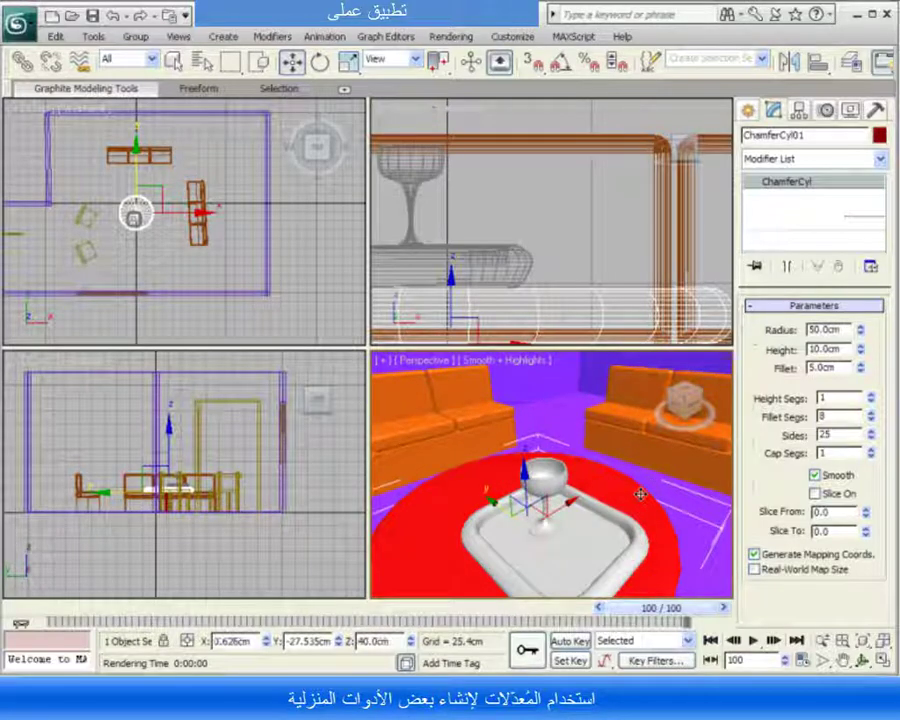
pyautogui.hotkey('shift', 'q')
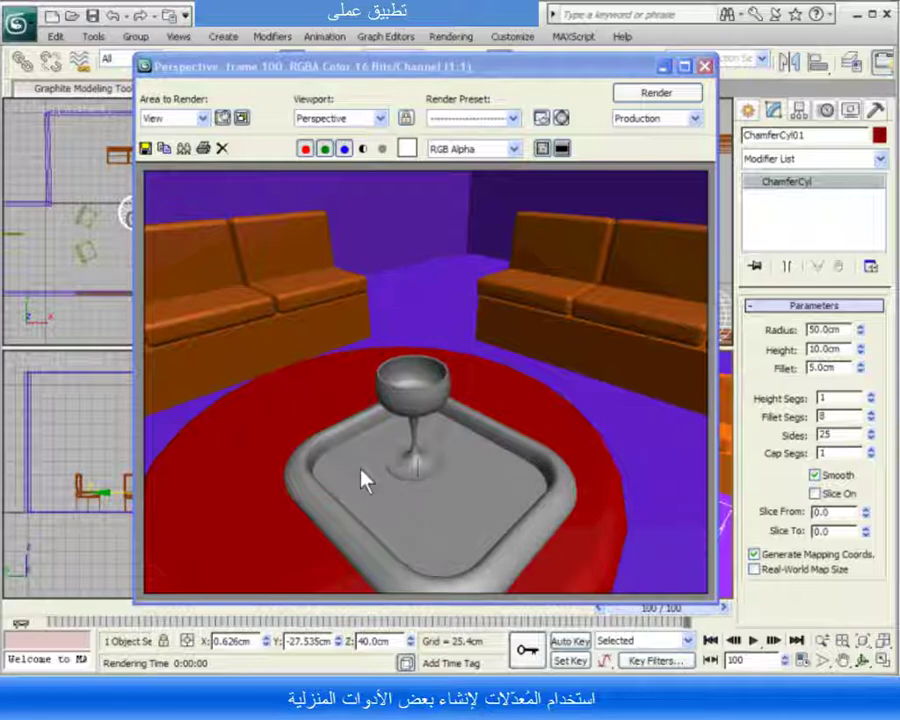
# - Close the rendered frame window to return to the viewports
pyautogui.click(705, 67)
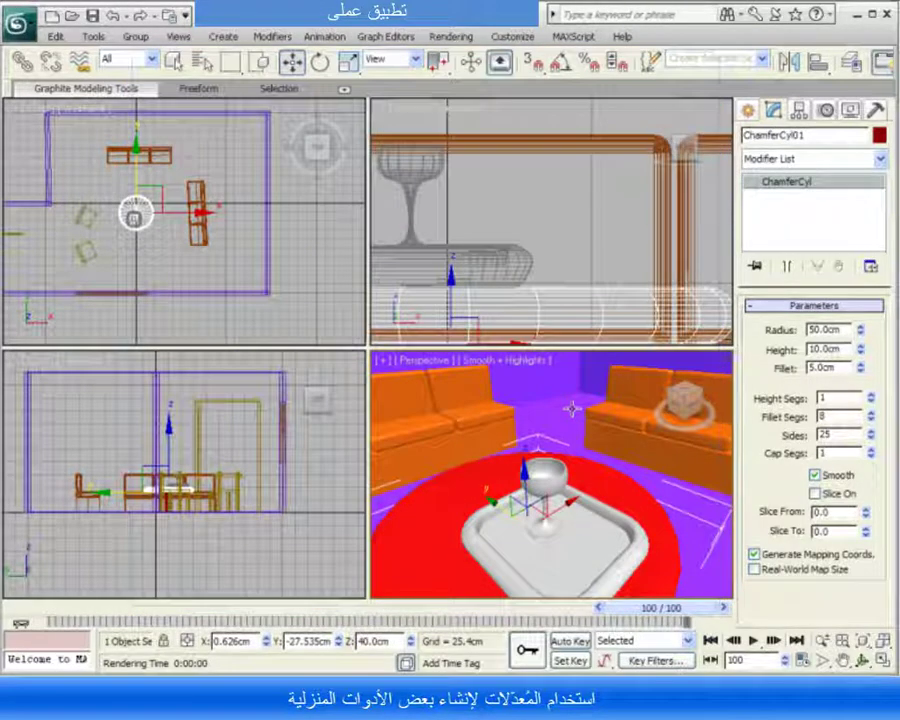